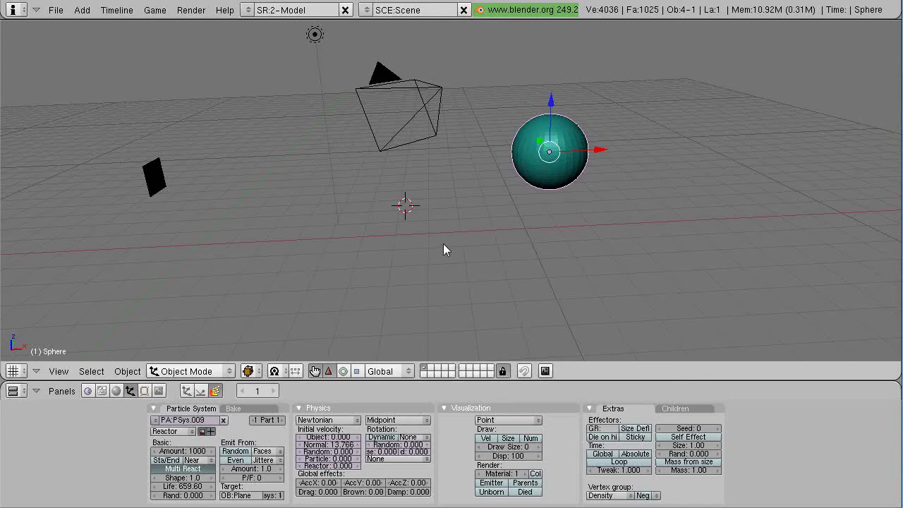
Step: Play the particle animation to preview the plane's particles hitting and breaking up the sphere
click(390, 256)
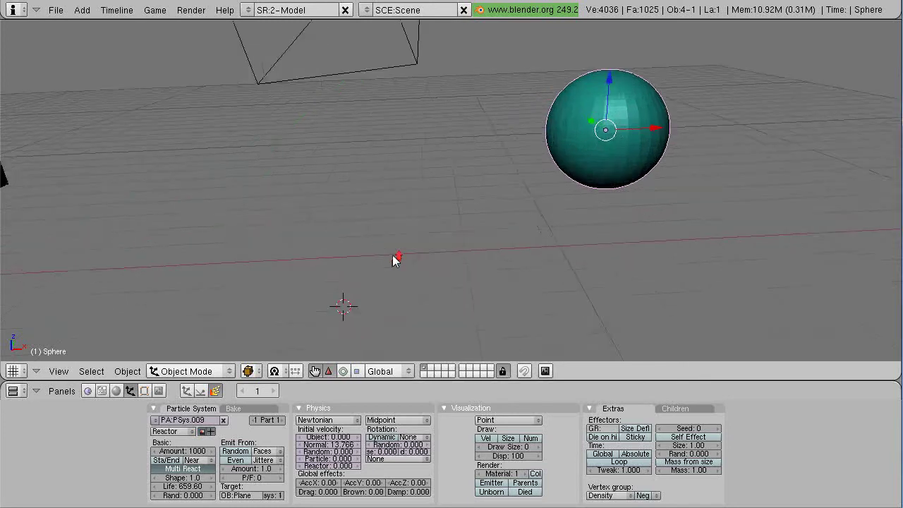
middle_drag(383, 263, 456, 134)
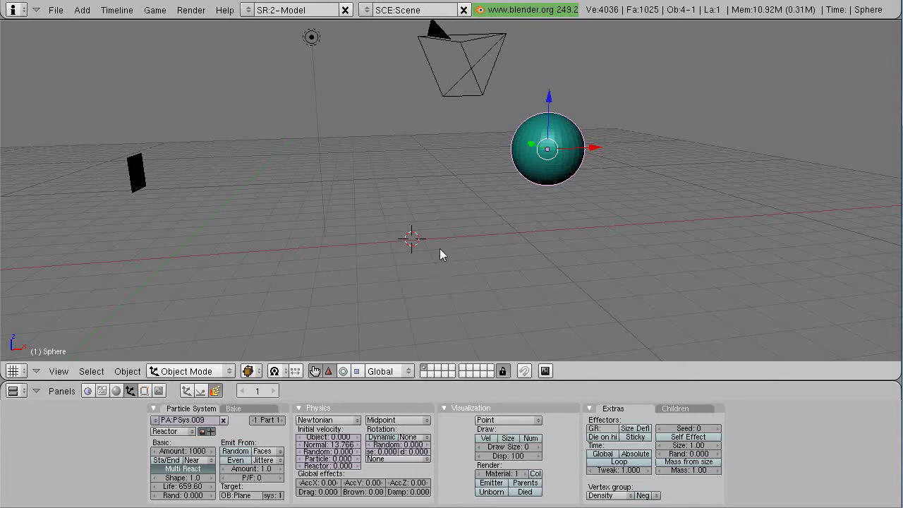
middle_drag(432, 228, 487, 248)
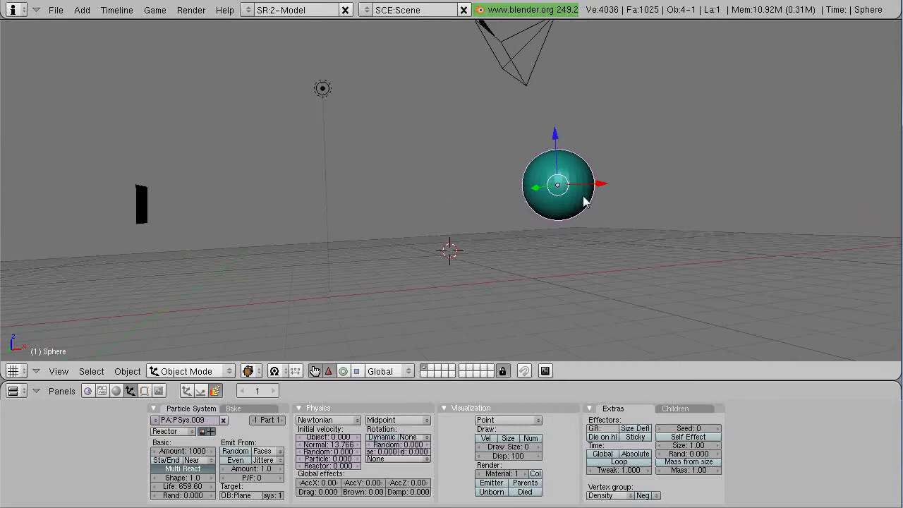
mouse_move(707, 217)
middle_down()
mouse_move(701, 221)
mouse_move(714, 218)
middle_up()
middle_drag(326, 203, 324, 205)
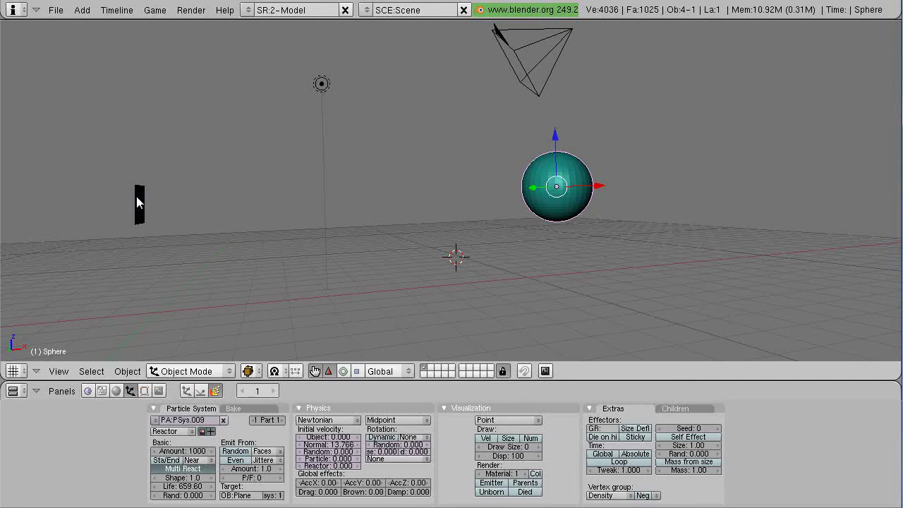
key(alt+a)
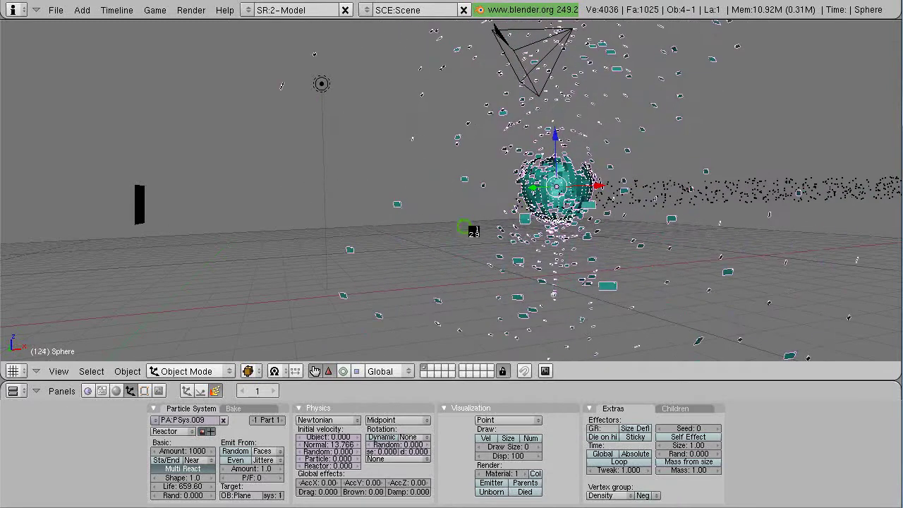
middle_drag(507, 242, 476, 232)
key(Escape)
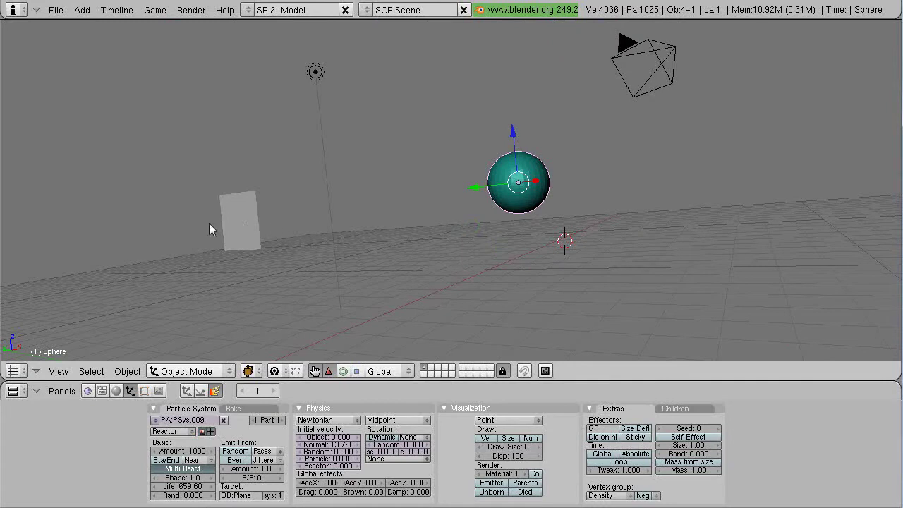
Step: Replay the particle animation looking from behind the emitter plane towards the sphere
middle_drag(348, 240, 425, 242)
middle_drag(760, 195, 737, 226)
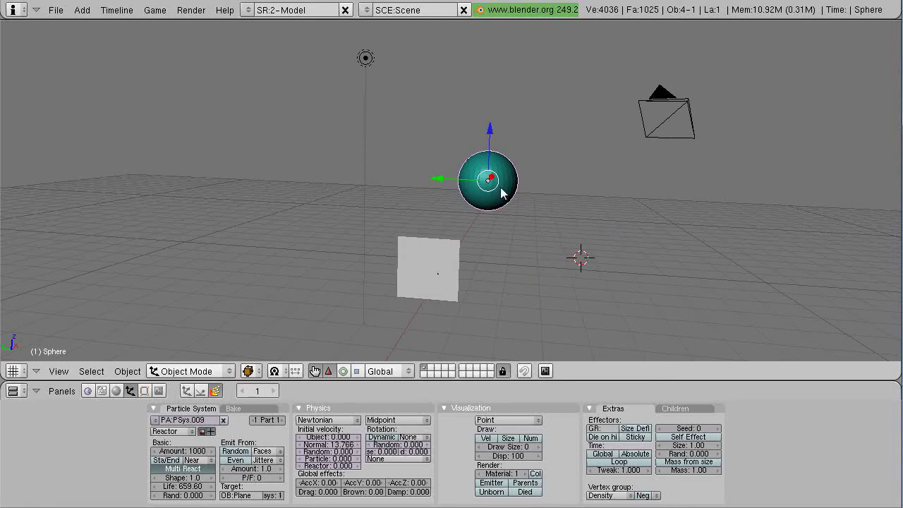
middle_drag(550, 270, 450, 280)
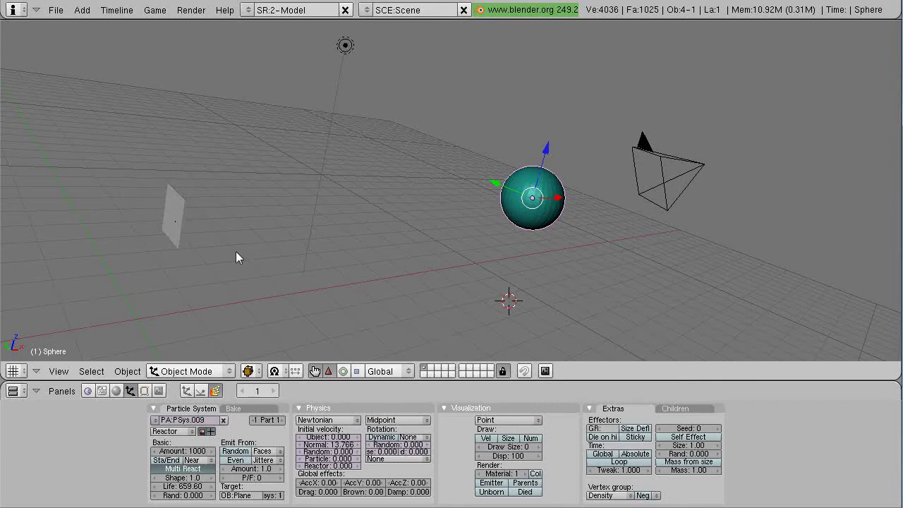
middle_drag(236, 253, 349, 274)
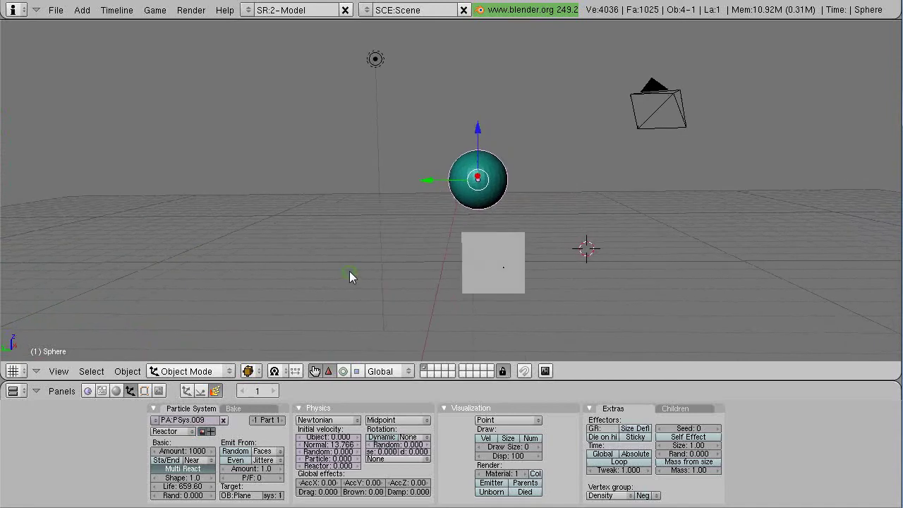
key(alt+a)
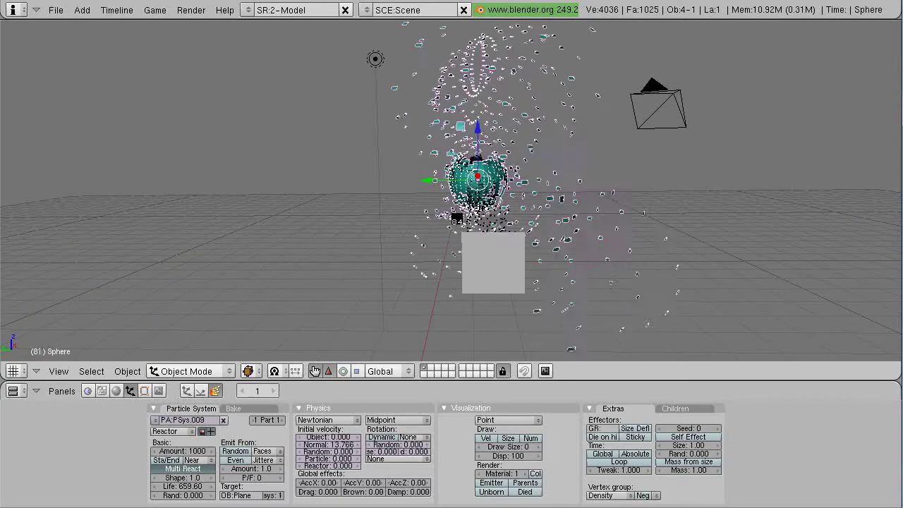
key(Escape)
Step: Shift the sphere along the Y axis, partly out of the particle stream, and replay the animation to examine the partial break-up
click(587, 248)
drag(427, 177, 399, 177)
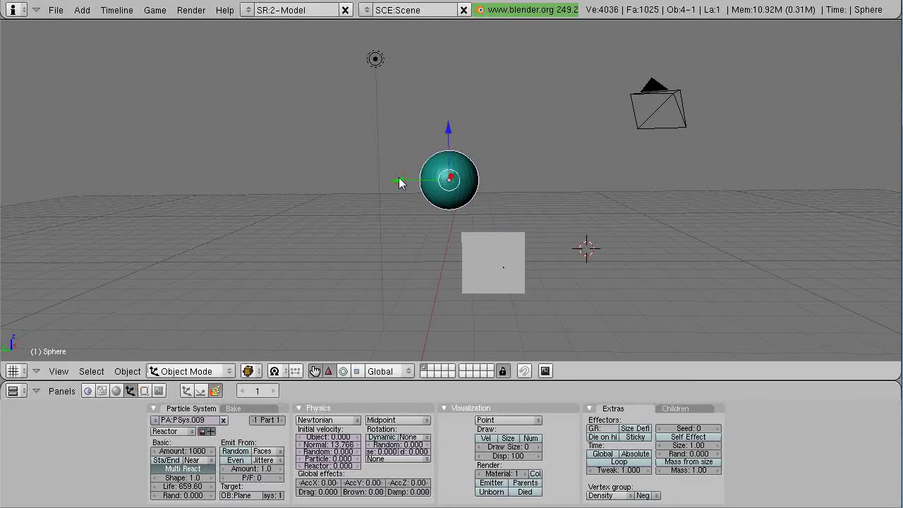
key(alt+a)
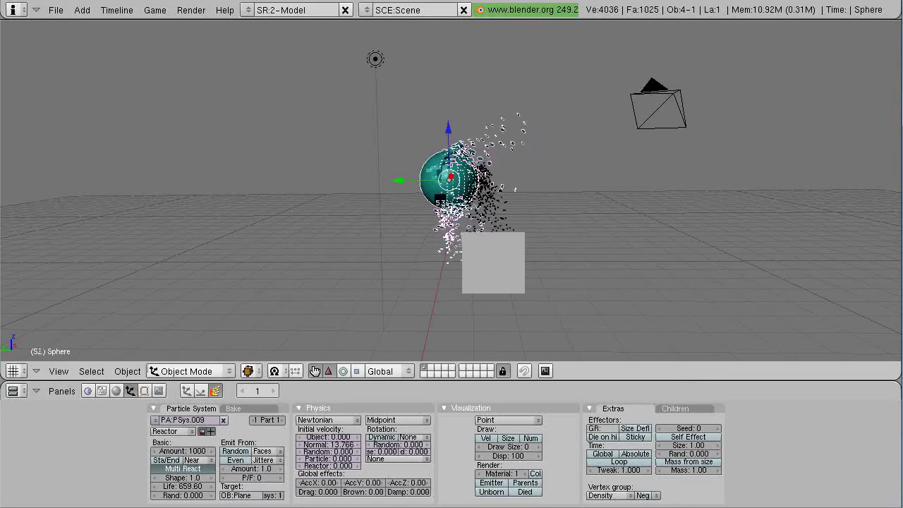
scroll(516, 218, up, 6)
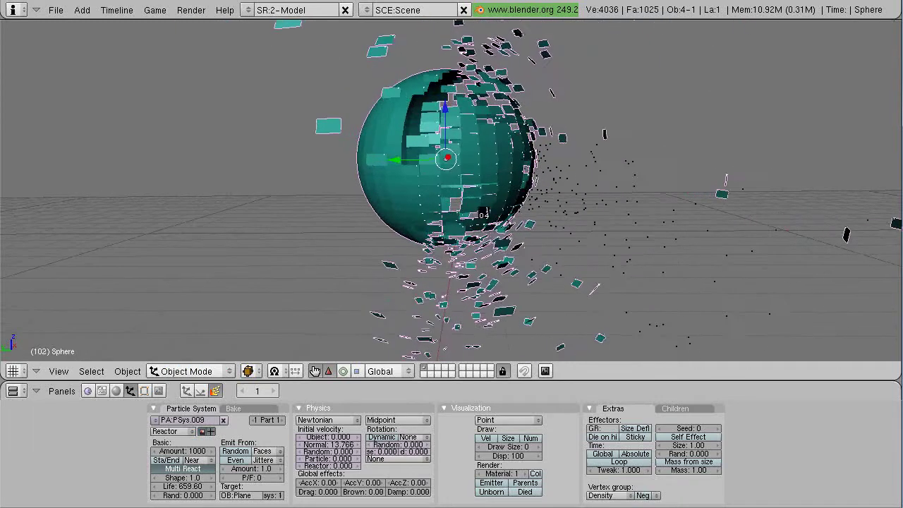
scroll(515, 216, down, 1)
middle_drag(515, 220, 424, 231)
scroll(483, 233, down, 6)
middle_drag(504, 236, 458, 238)
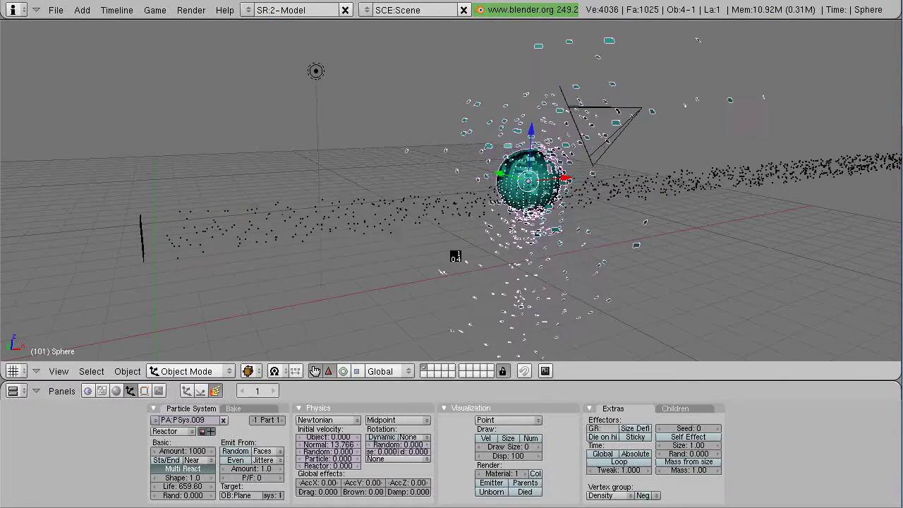
key(Escape)
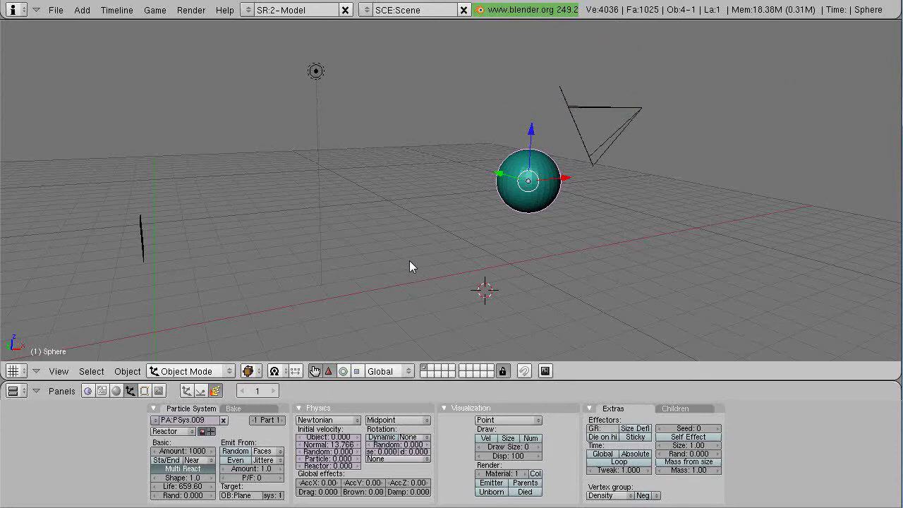
Step: Delete the teal sphere from the scene
mouse_move(418, 259)
middle_down()
mouse_move(494, 251)
mouse_move(444, 243)
mouse_move(398, 257)
mouse_move(410, 261)
middle_up()
scroll(535, 248, up, 3)
scroll(535, 248, down, 4)
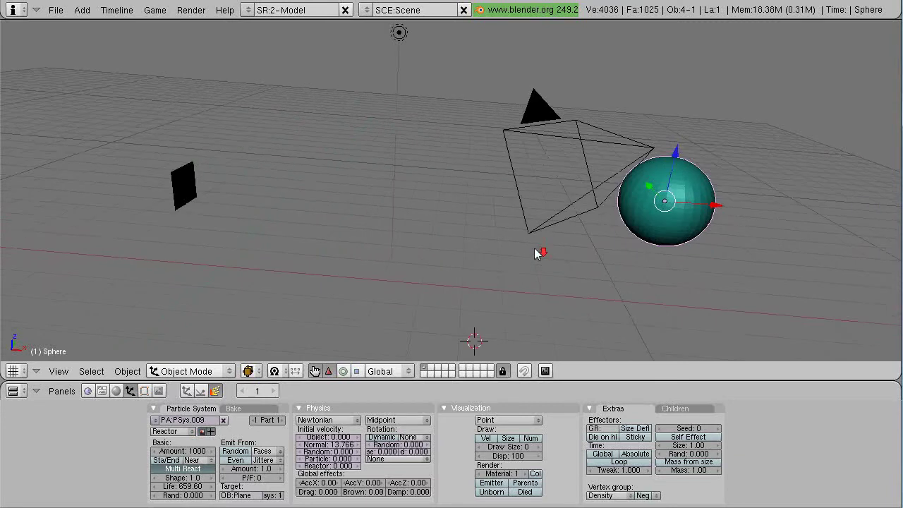
middle_drag(496, 270, 519, 263)
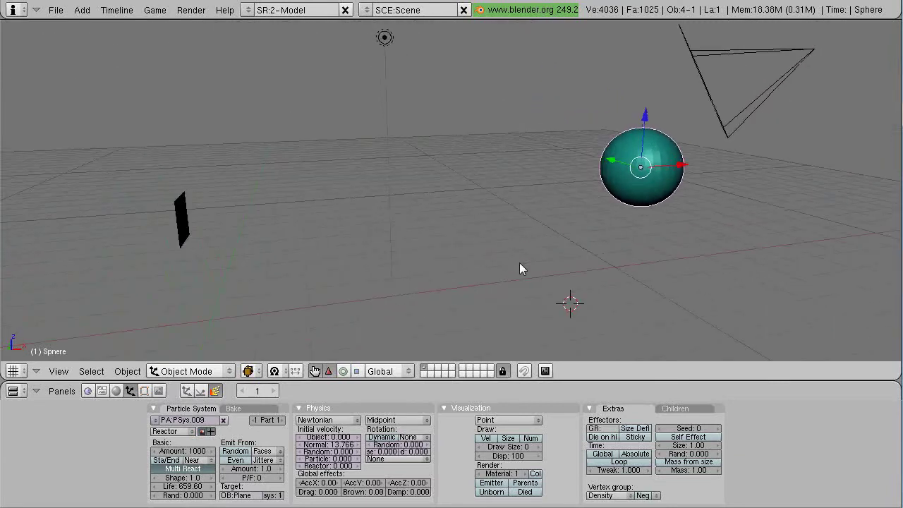
key(x)
click(640, 200)
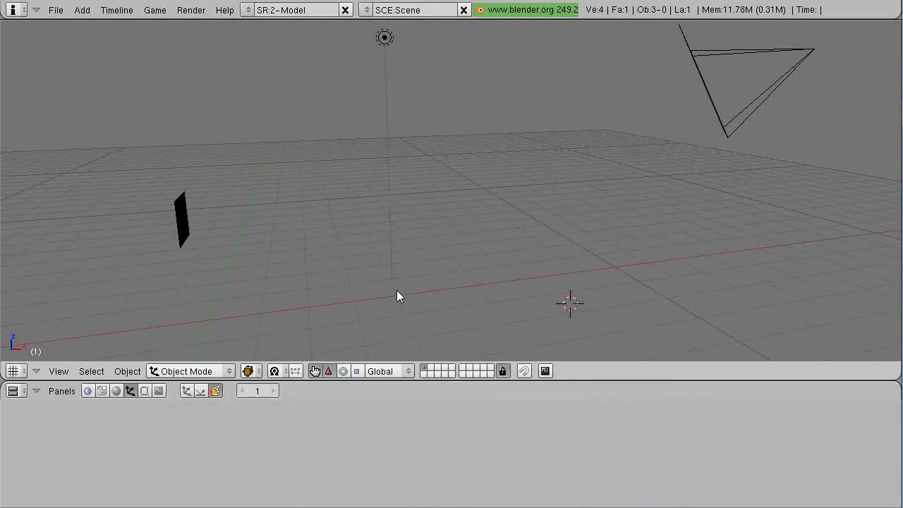
Step: Remove the existing particle system from the emitter plane
middle_drag(397, 297, 424, 308)
right_click(126, 236)
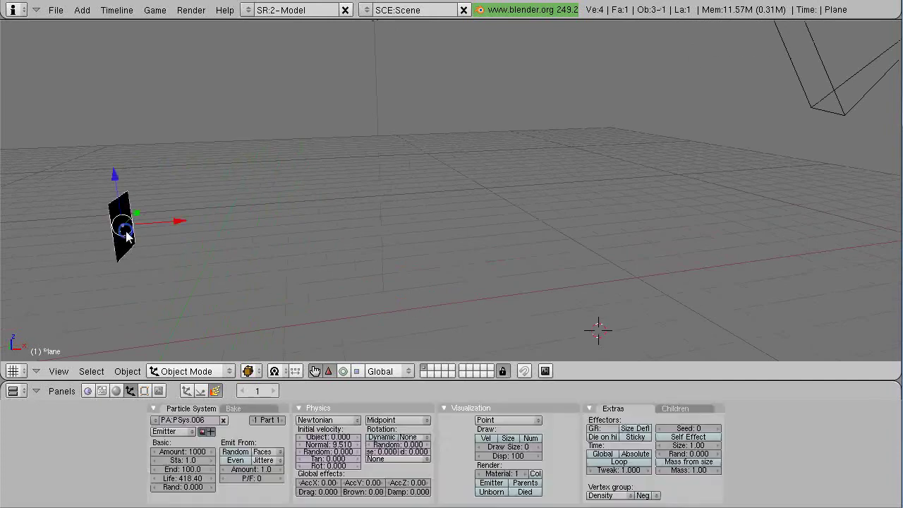
middle_drag(275, 317, 281, 319)
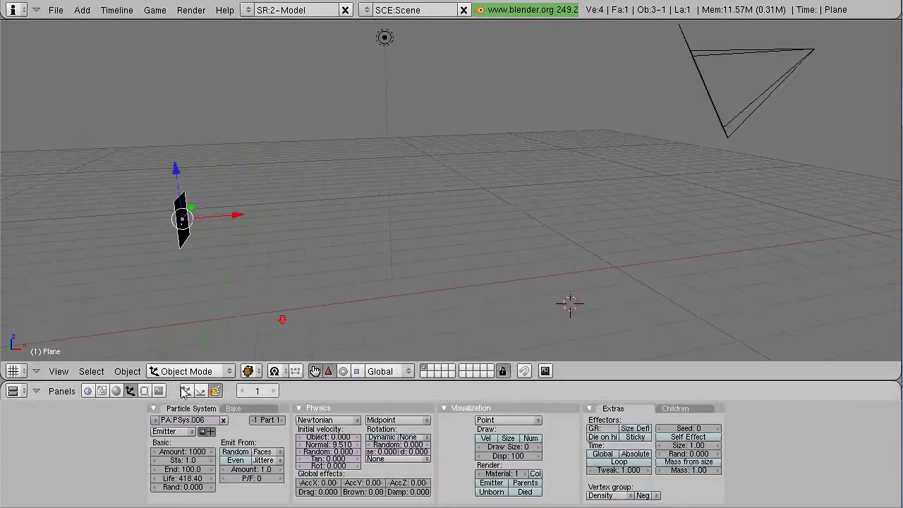
click(223, 420)
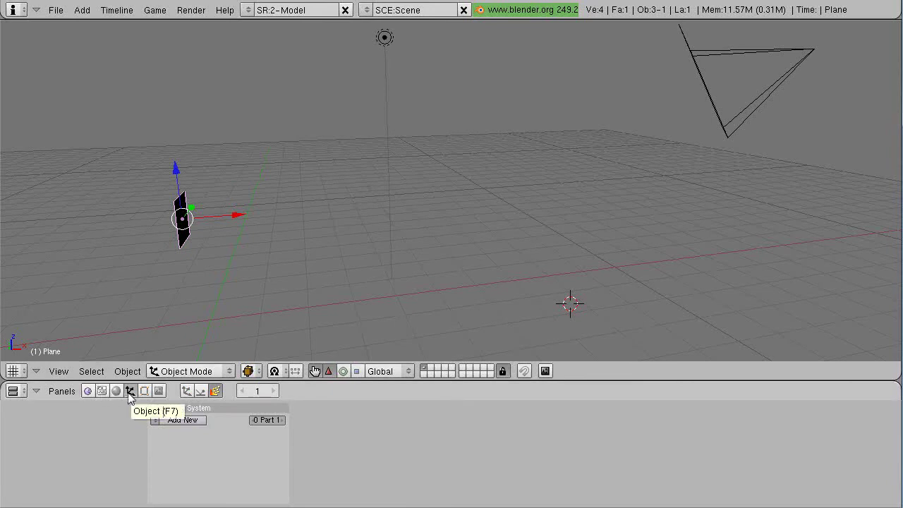
Step: Add a new particle system to the plane
click(202, 392)
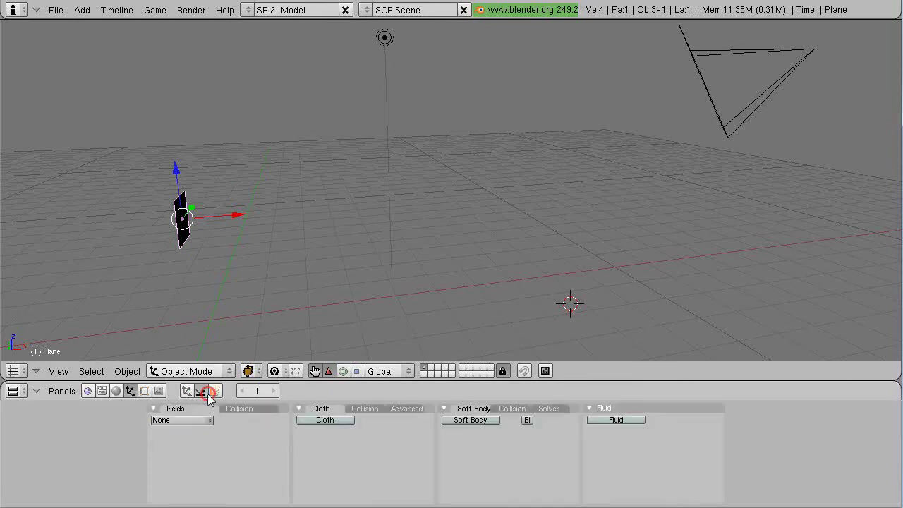
click(185, 392)
click(201, 392)
click(215, 391)
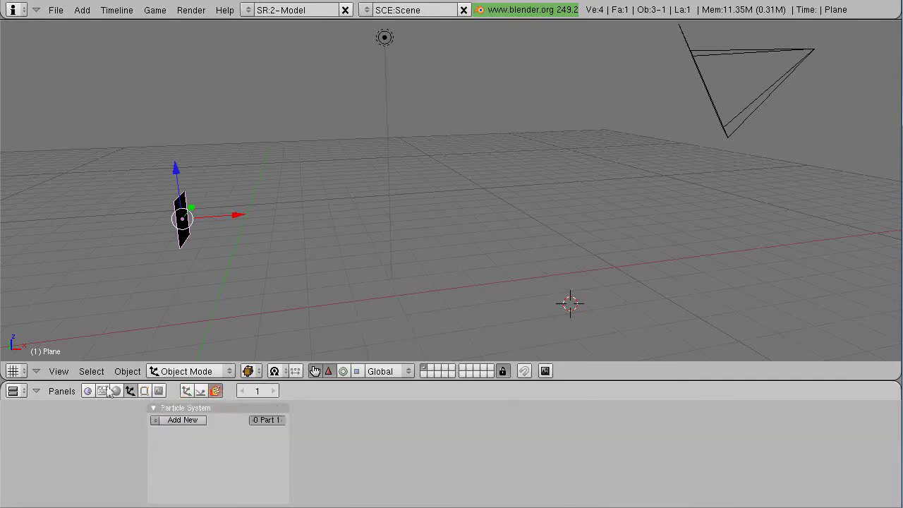
click(167, 421)
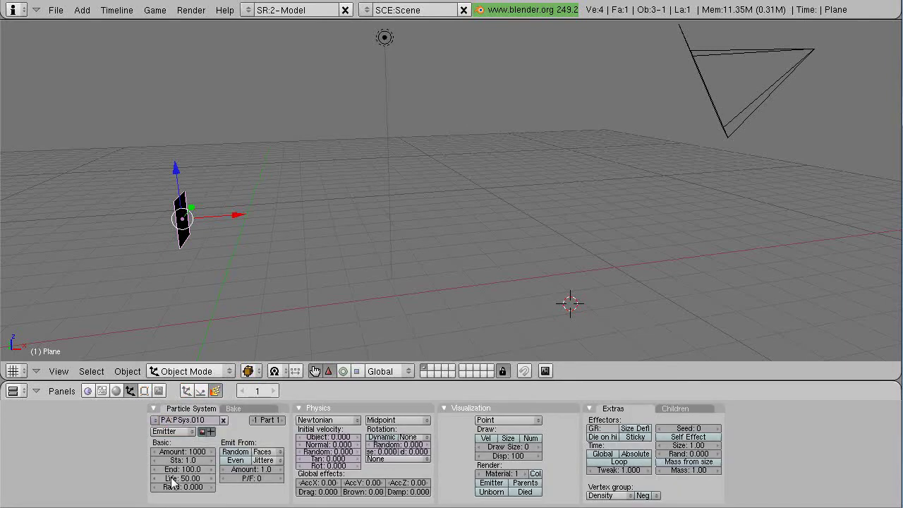
Step: Set the plane's particle life to 274.40 and, with a preview of the emission, its normal initial velocity to 16.893
drag(173, 480, 180, 480)
drag(326, 445, 392, 443)
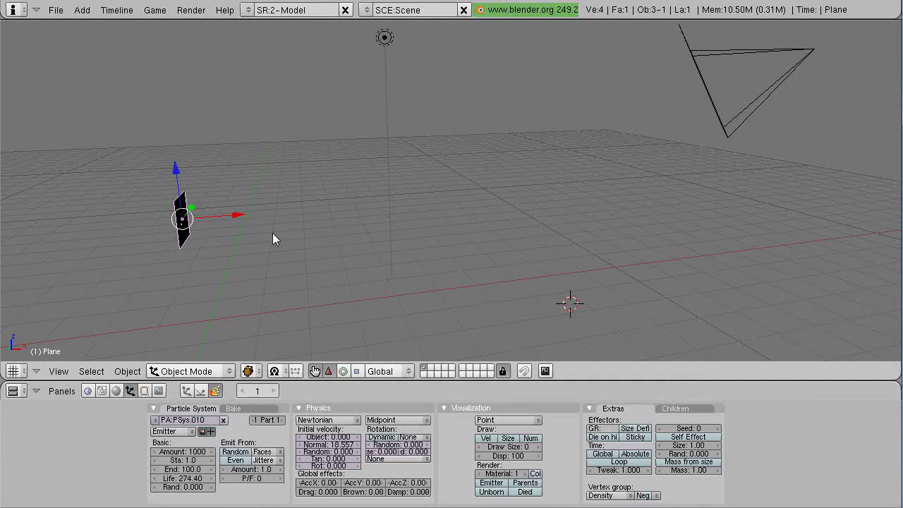
key(alt+a)
scroll(417, 246, down, 4)
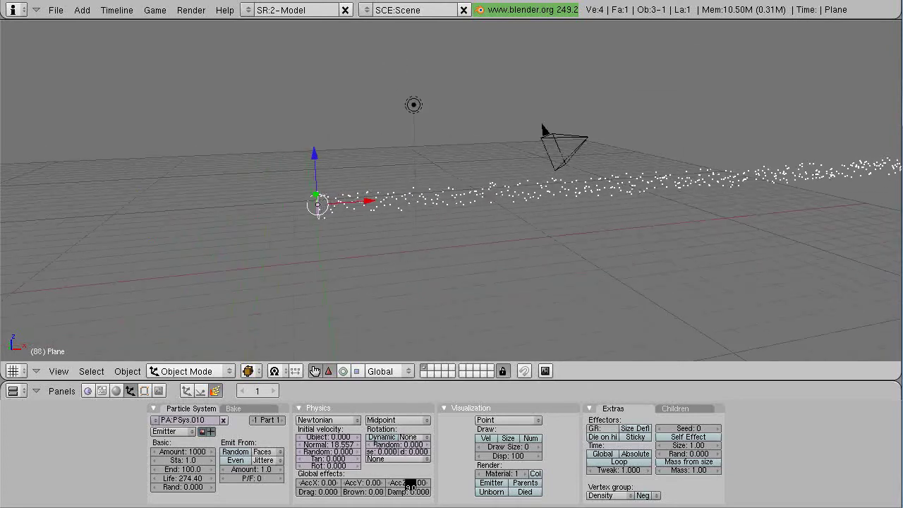
key(Escape)
drag(353, 446, 329, 456)
Step: Add a UV sphere with 32 segments, 32 rings and radius 1.00 at a spot some distance in front of the plane
middle_drag(422, 246, 270, 266)
click(450, 184)
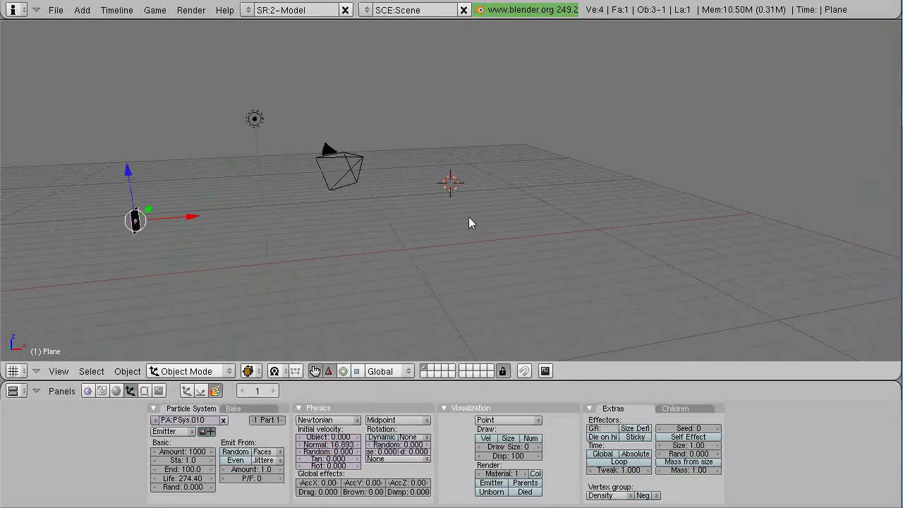
key(space)
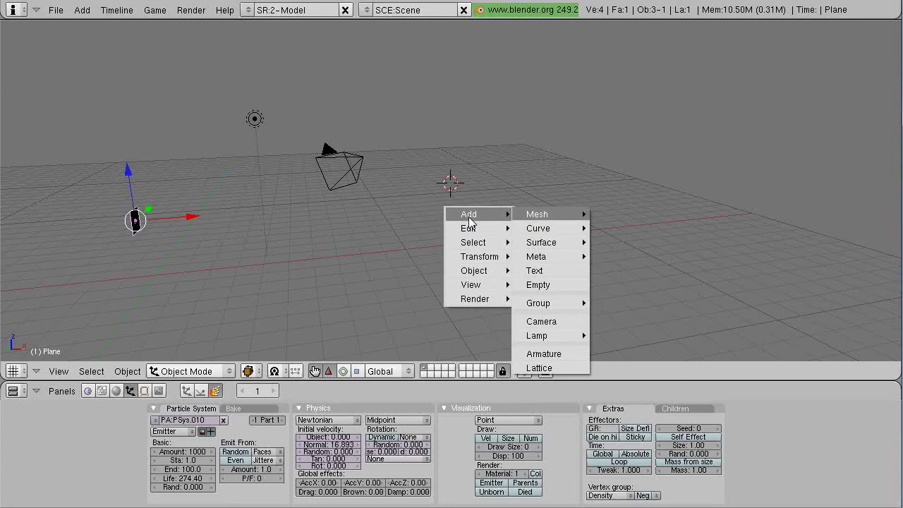
mouse_move(540, 218)
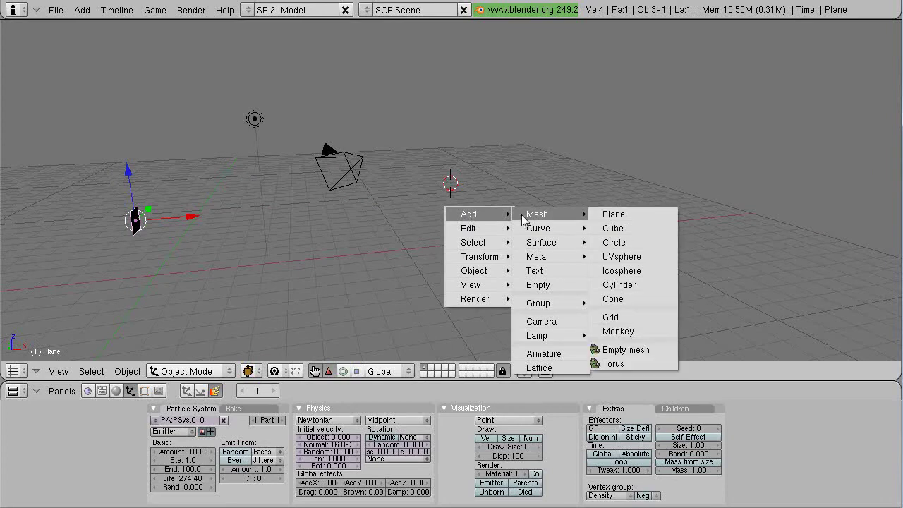
click(608, 259)
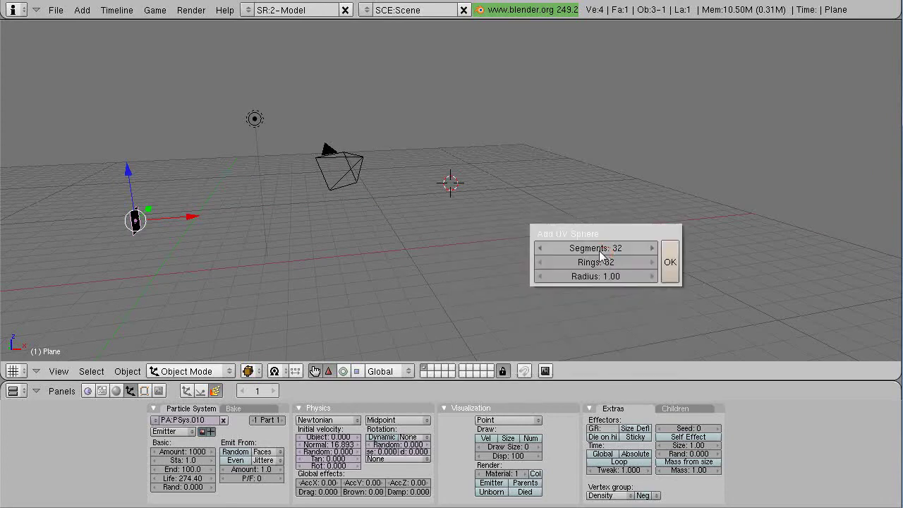
click(672, 262)
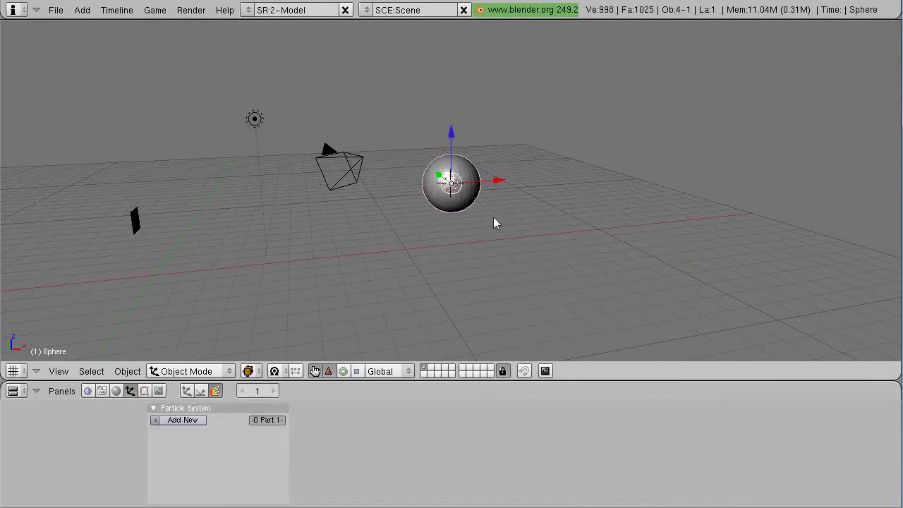
Step: Give the new sphere a material with a green colour of R 0.515, G 0.853, B 0.278
click(115, 391)
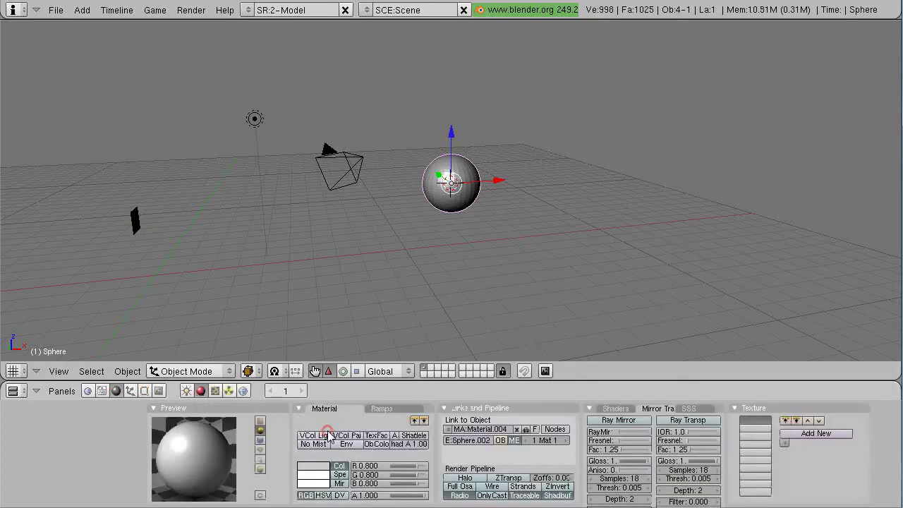
click(315, 471)
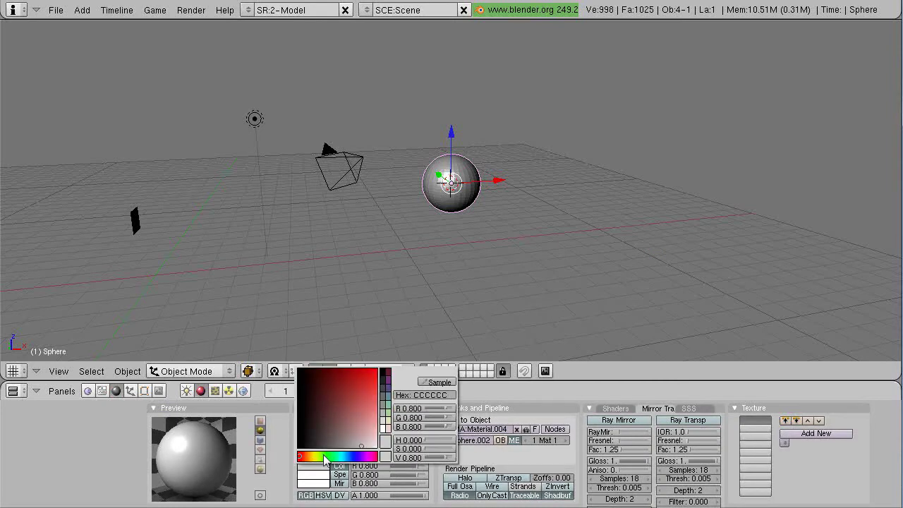
click(323, 458)
click(365, 394)
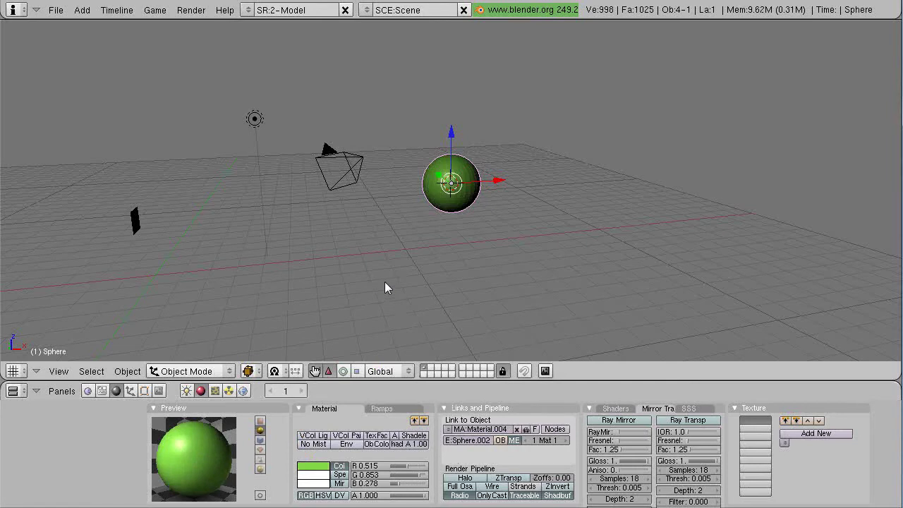
Step: Move the green sphere along the Y and Z axes to line it up with the emitter plane
middle_drag(385, 282, 547, 275)
drag(487, 168, 403, 179)
drag(452, 125, 454, 163)
middle_drag(554, 299, 449, 300)
middle_drag(687, 200, 519, 162)
drag(428, 156, 428, 136)
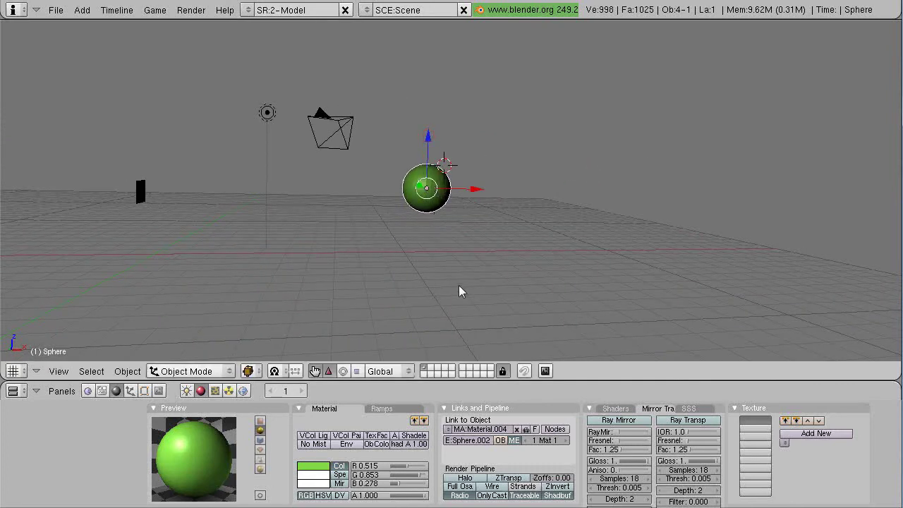
Step: Add a new particle system to the green sphere and set its type to Reactor
scroll(457, 281, up, 1)
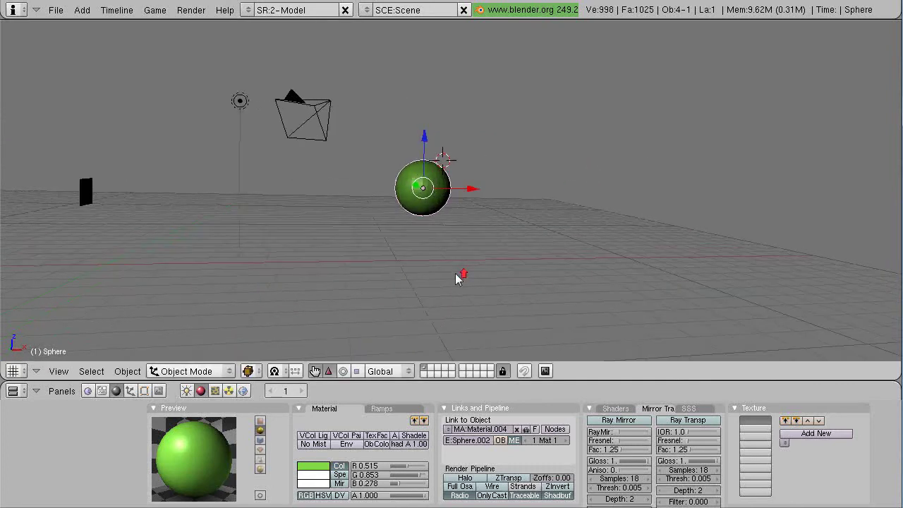
click(130, 391)
click(185, 420)
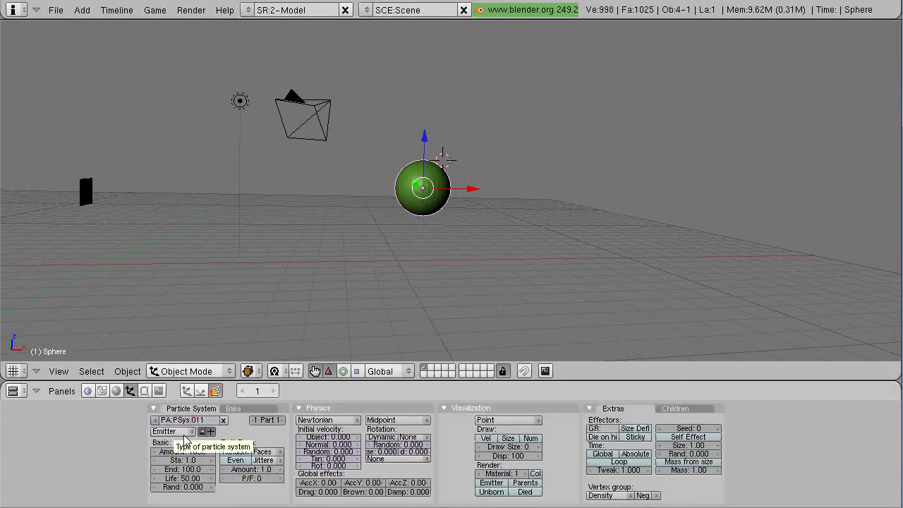
click(183, 432)
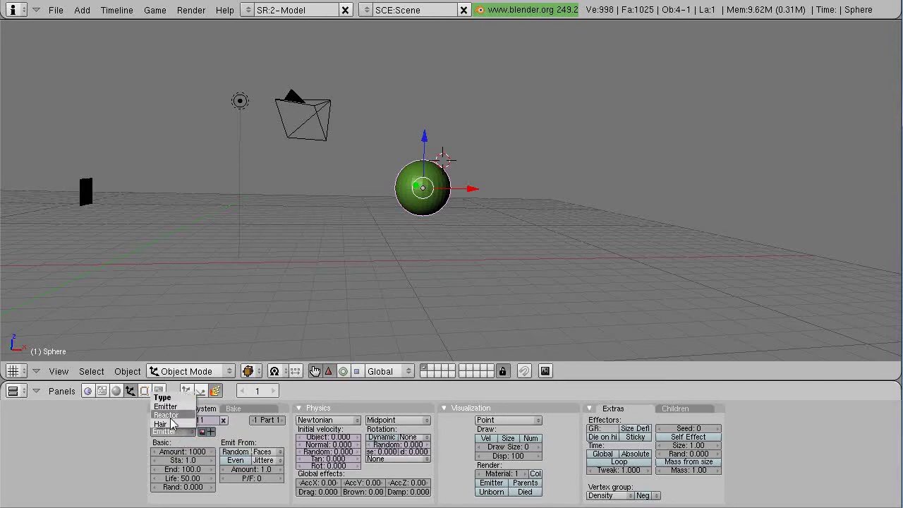
click(166, 416)
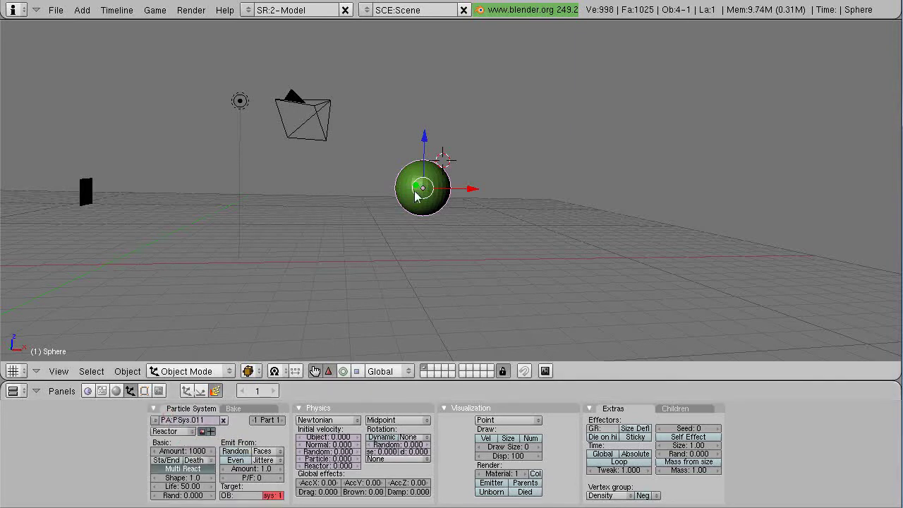
Step: Set the sphere's reactor particle life to 677.60 and its target object to Plane
click(173, 488)
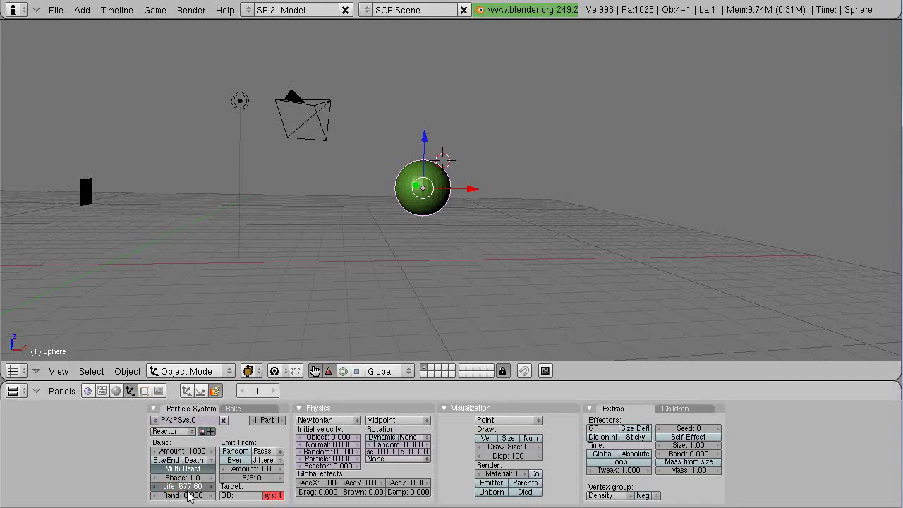
click(186, 489)
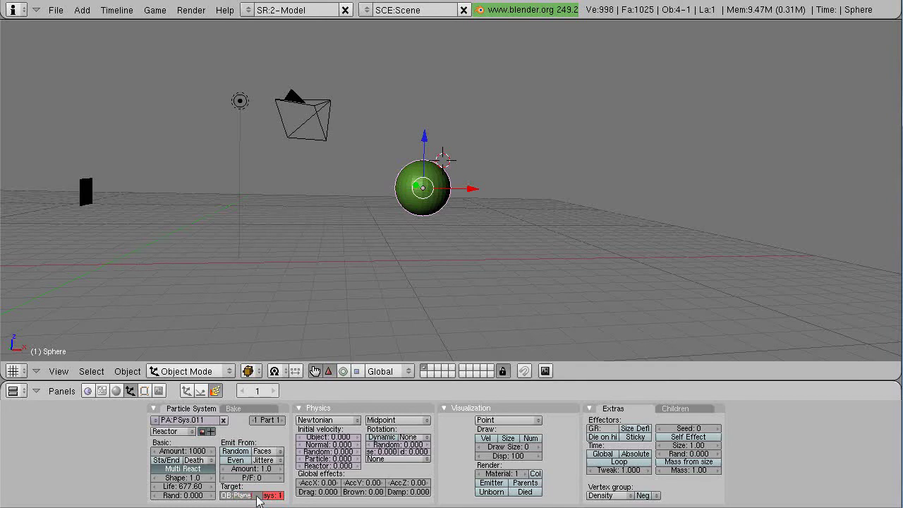
key(Return)
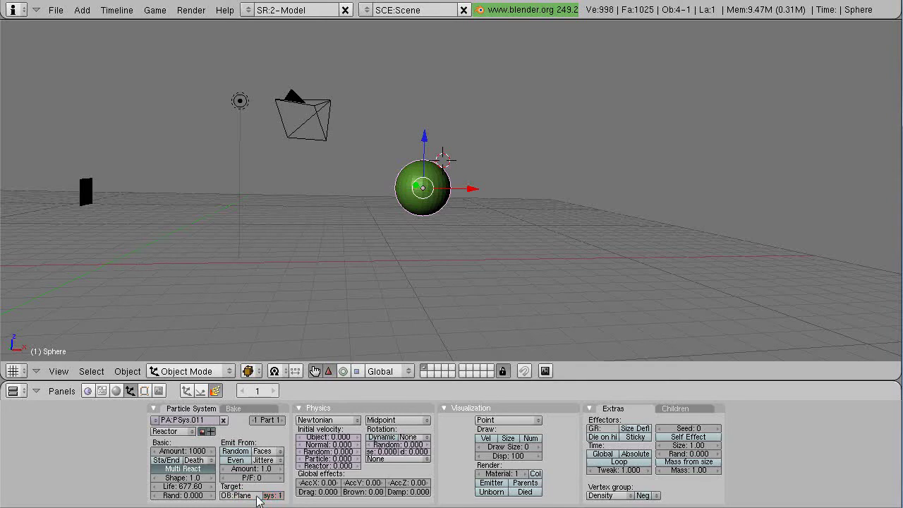
Step: Make the sphere's particles react on Near and preview the animation
click(197, 461)
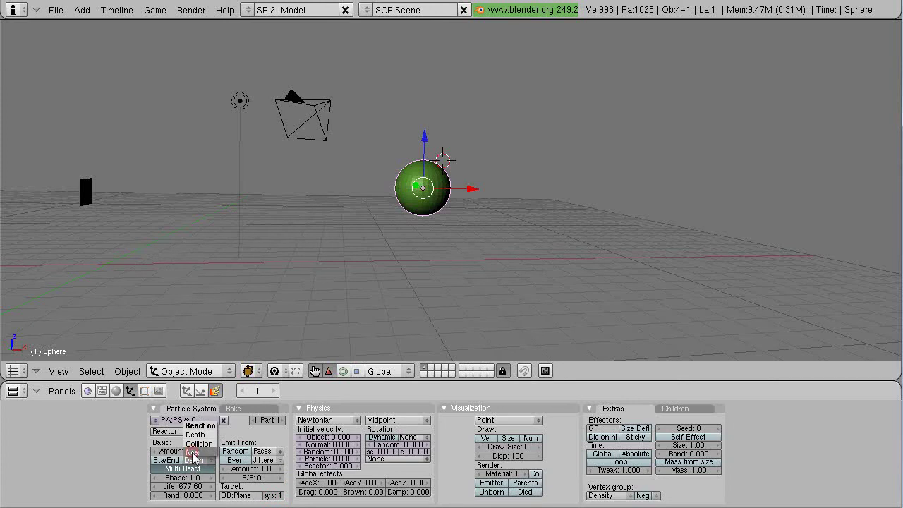
click(193, 452)
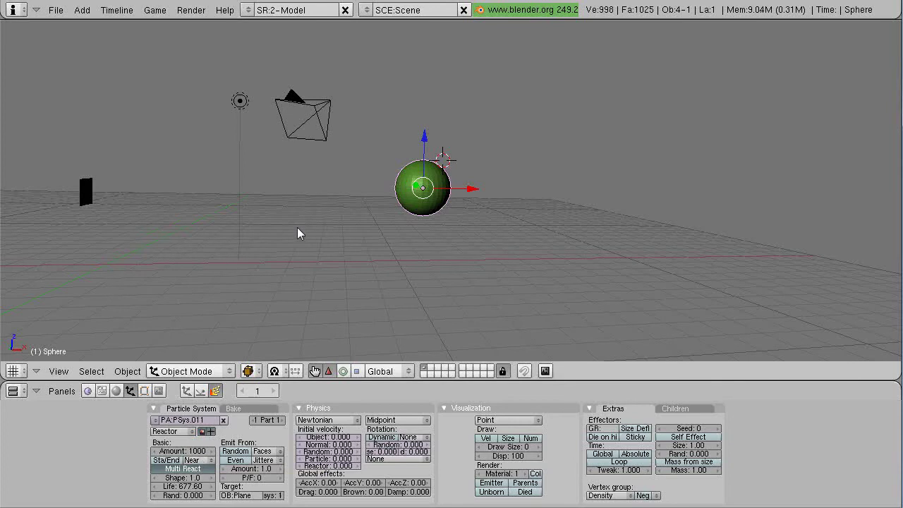
key(alt+a)
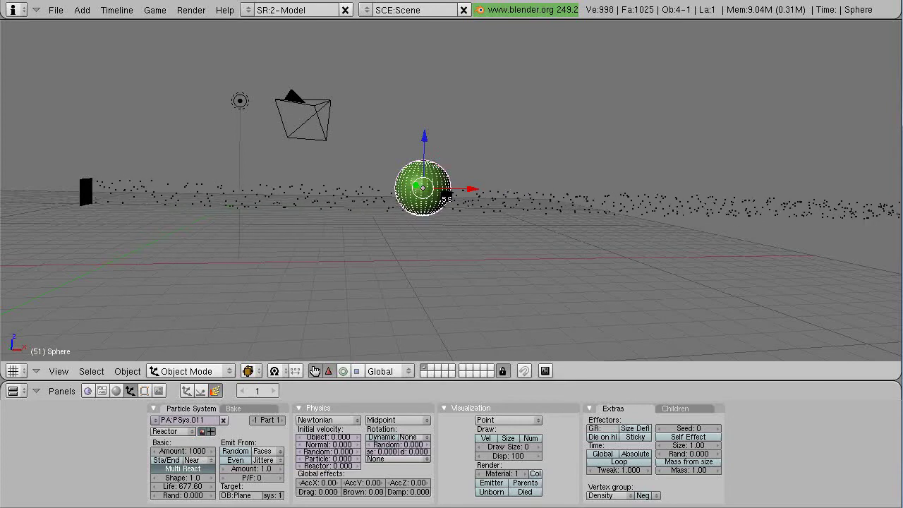
key(Escape)
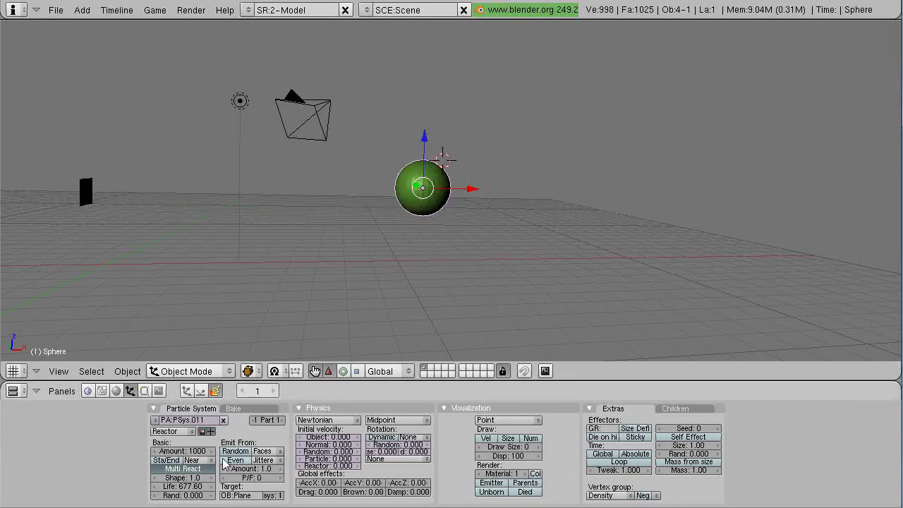
Step: Reduce the emitter plane's normal initial velocity and set the sphere's normal initial velocity to 18.693
right_click(85, 189)
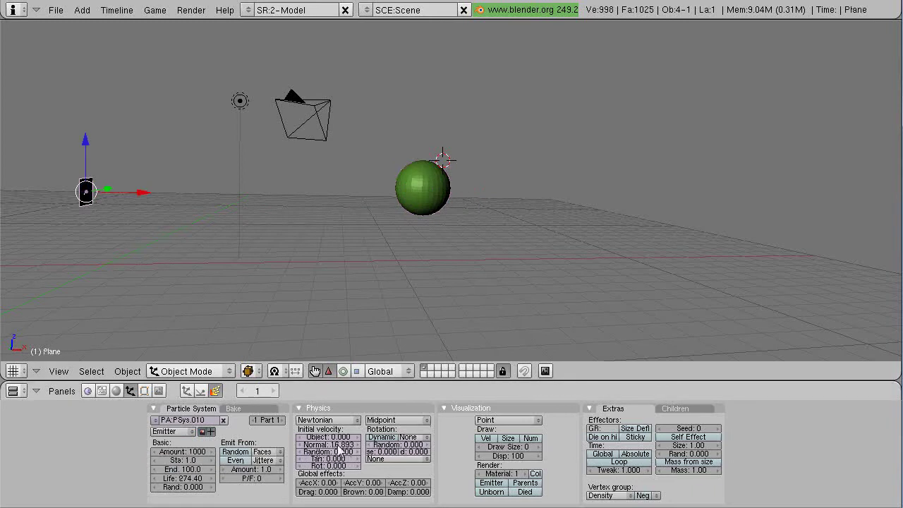
drag(334, 448, 282, 455)
right_click(423, 189)
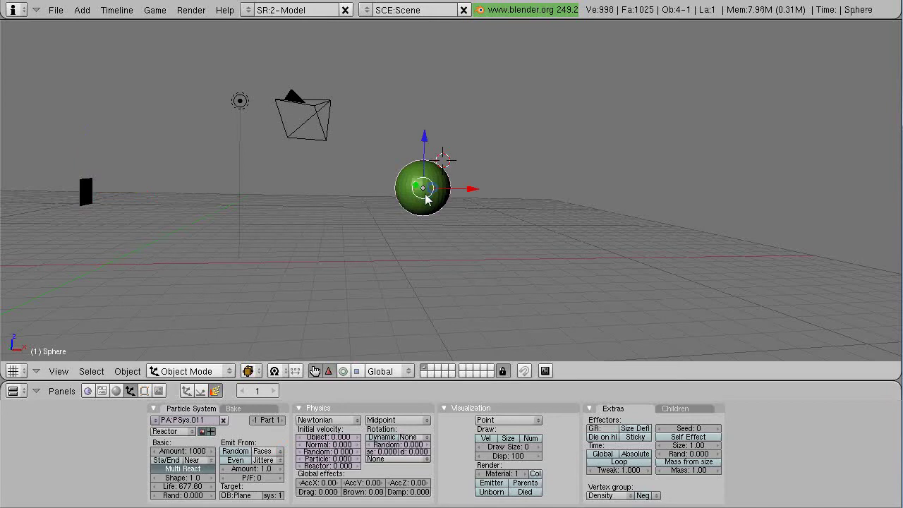
click(322, 444)
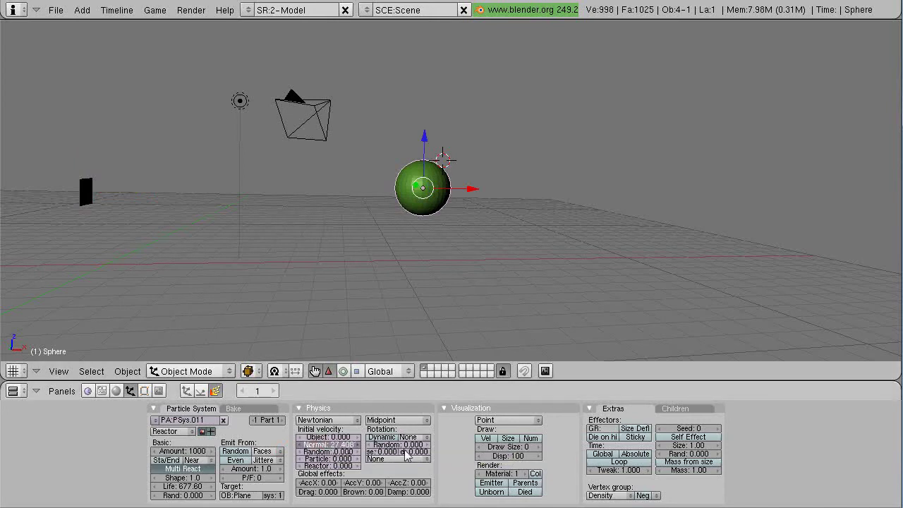
drag(393, 460, 390, 455)
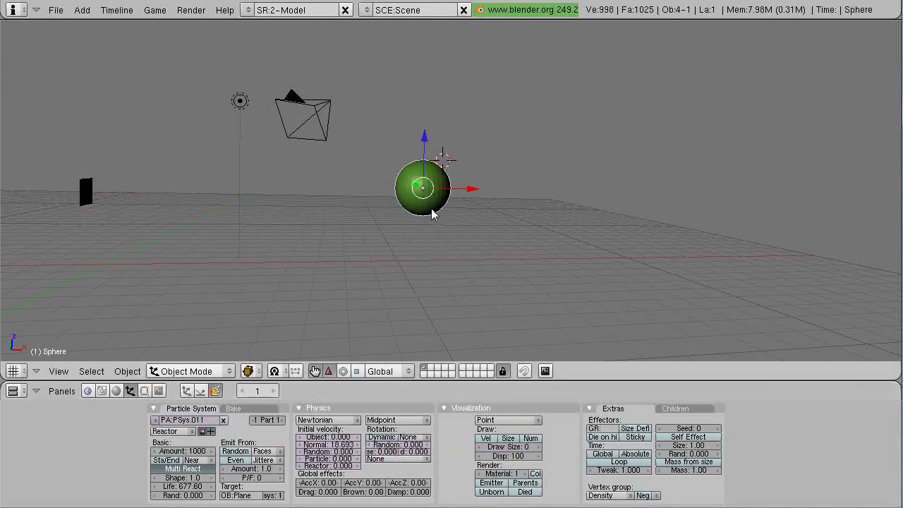
Step: Play the animation and examine from several angles how the sphere's particles react to the plane's particle stream
key(alt+a)
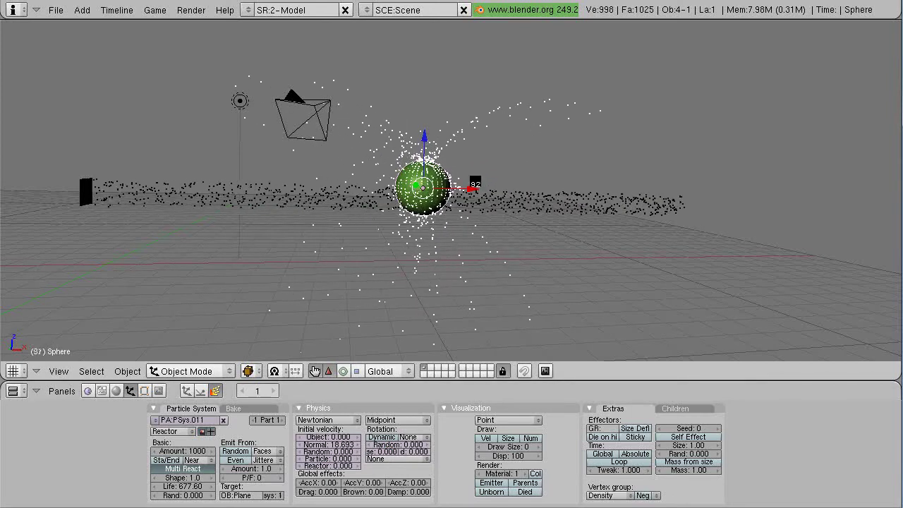
middle_drag(336, 238, 386, 234)
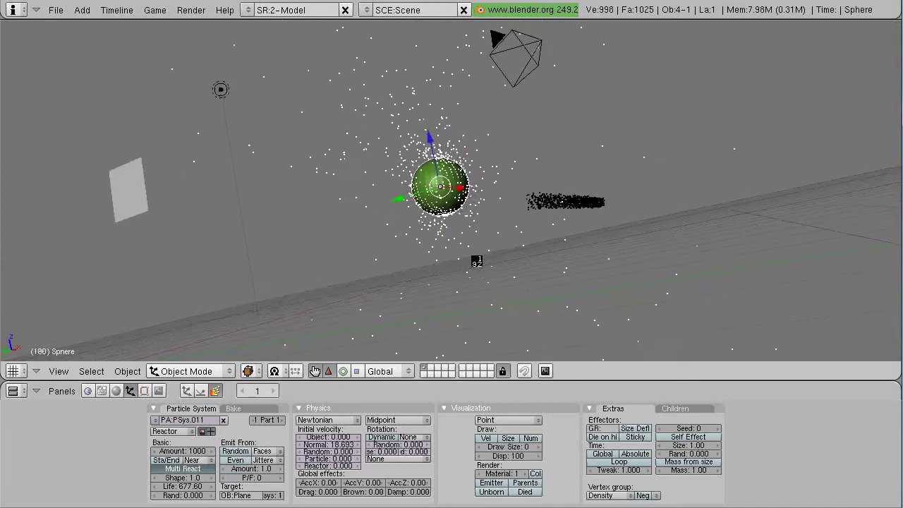
middle_drag(513, 276, 468, 266)
scroll(472, 268, up, 4)
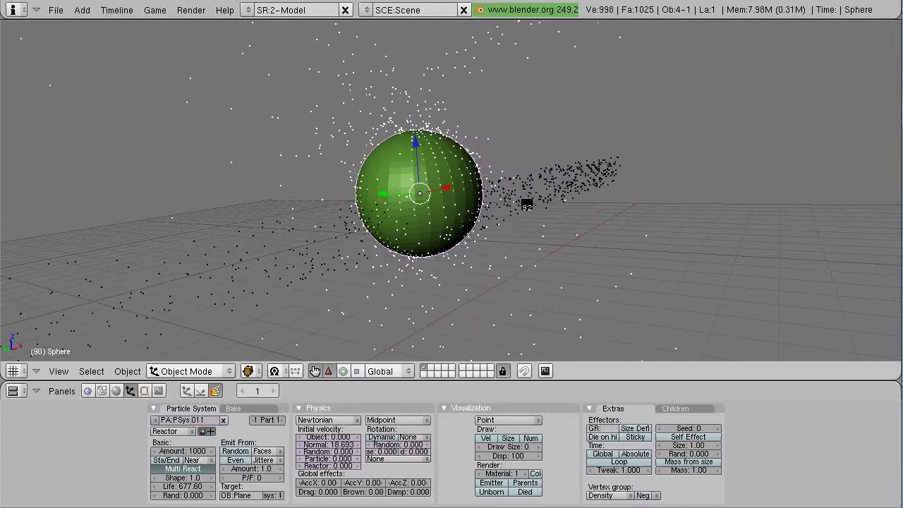
middle_drag(526, 205, 548, 200)
scroll(500, 209, down, 4)
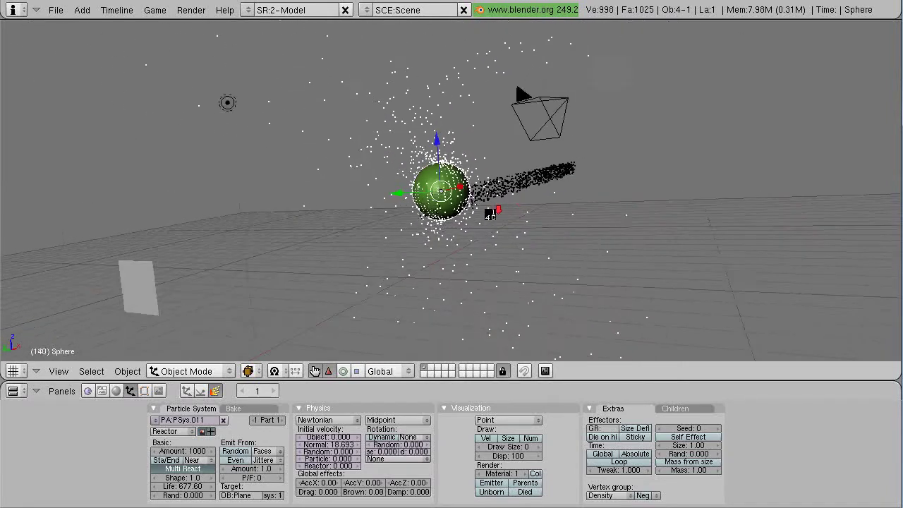
scroll(483, 215, down, 2)
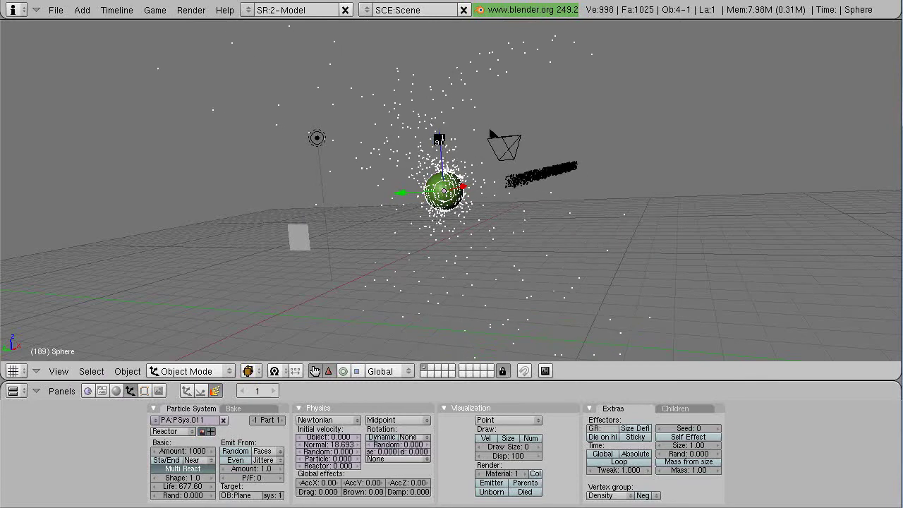
key(Escape)
Step: Lower the sphere slightly along the Z axis and preview the particle reaction up close
drag(440, 141, 442, 156)
key(alt+a)
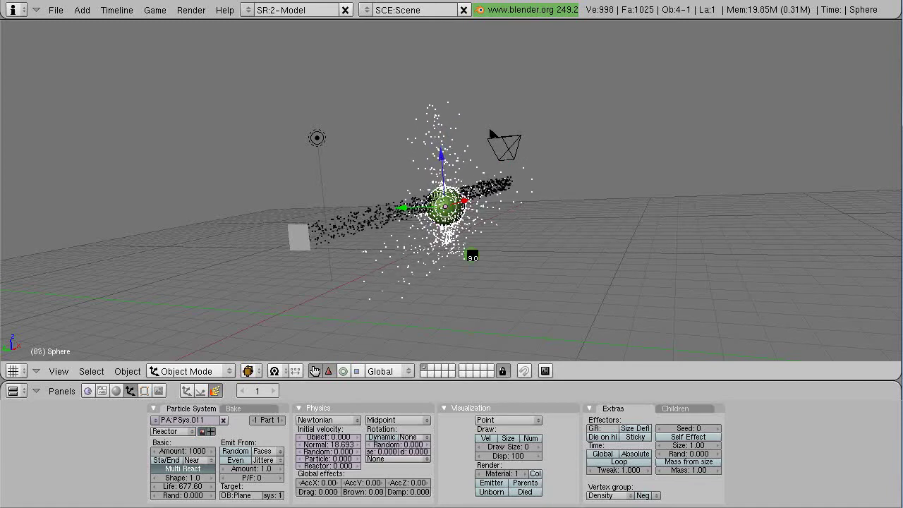
middle_drag(470, 256, 465, 247)
scroll(465, 247, up, 6)
key(Escape)
scroll(465, 246, down, 3)
scroll(466, 247, down, 3)
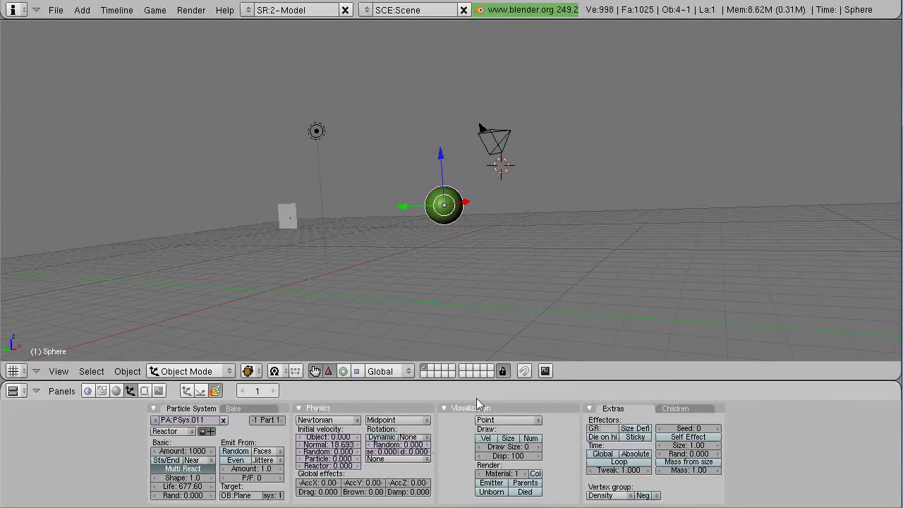
Step: Add an Explode modifier to the green sphere
click(144, 392)
click(623, 422)
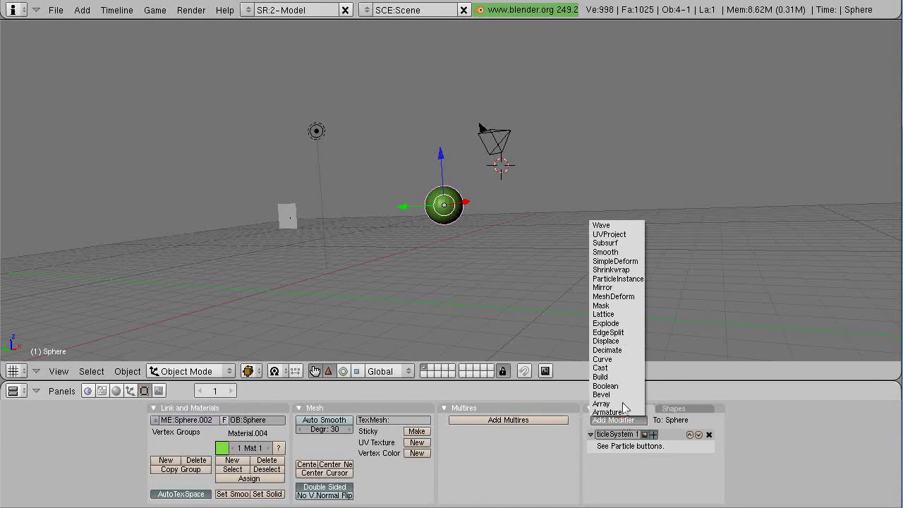
click(608, 326)
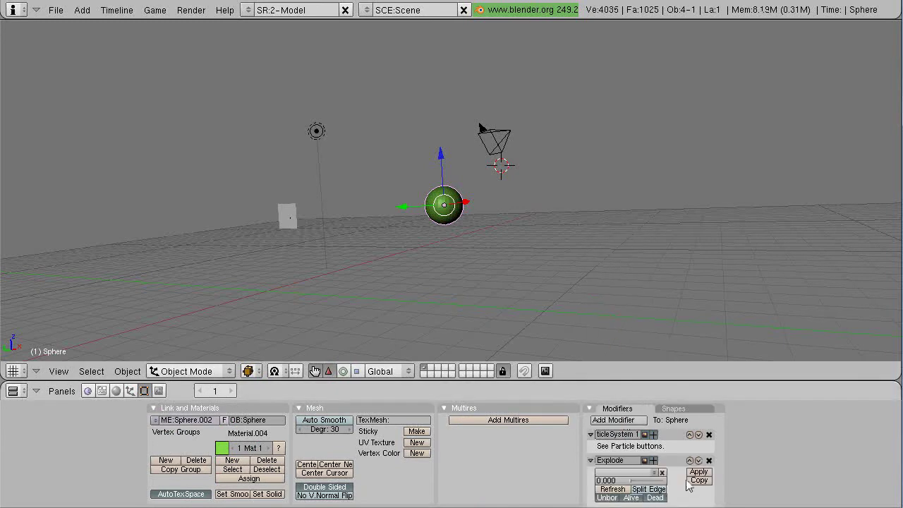
Step: Play the animation and examine from several angles and distances how the sphere's faces break apart
middle_drag(514, 276, 492, 273)
scroll(490, 238, up, 5)
scroll(415, 232, down, 2)
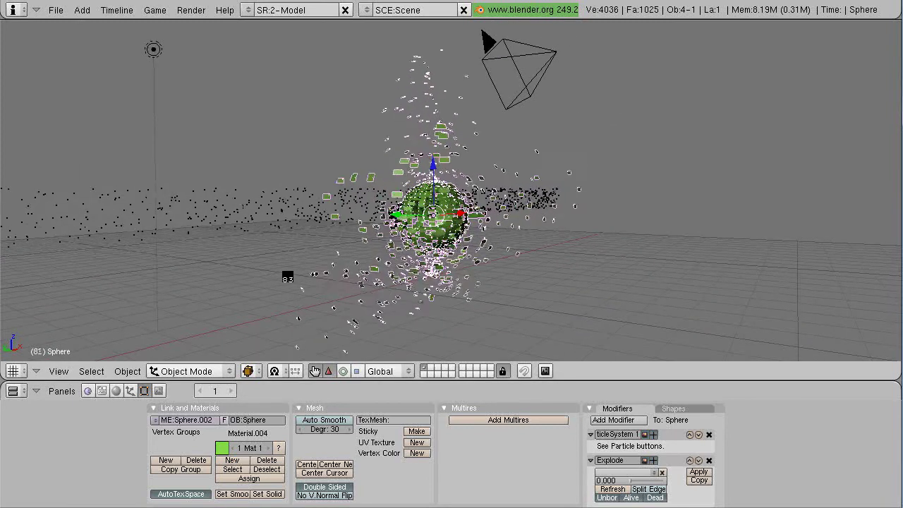
scroll(391, 276, down, 1)
scroll(392, 276, up, 4)
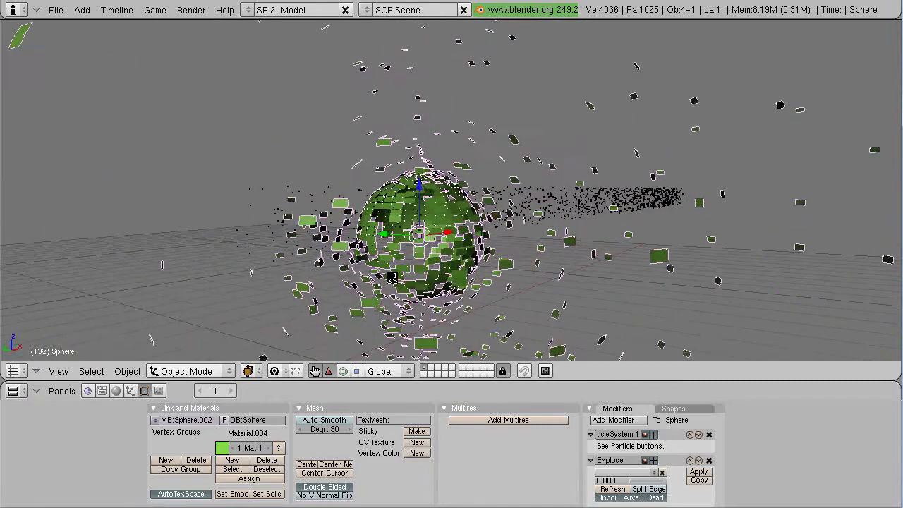
scroll(353, 281, down, 2)
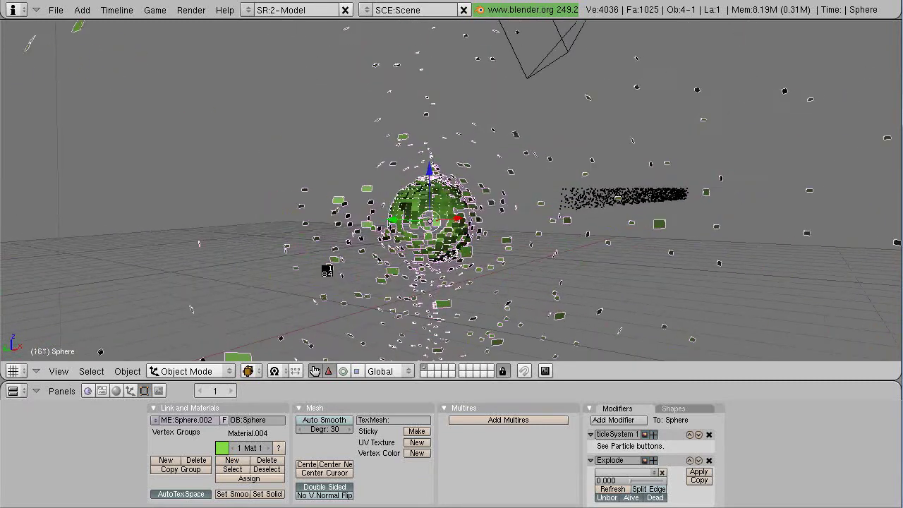
middle_drag(329, 285, 379, 266)
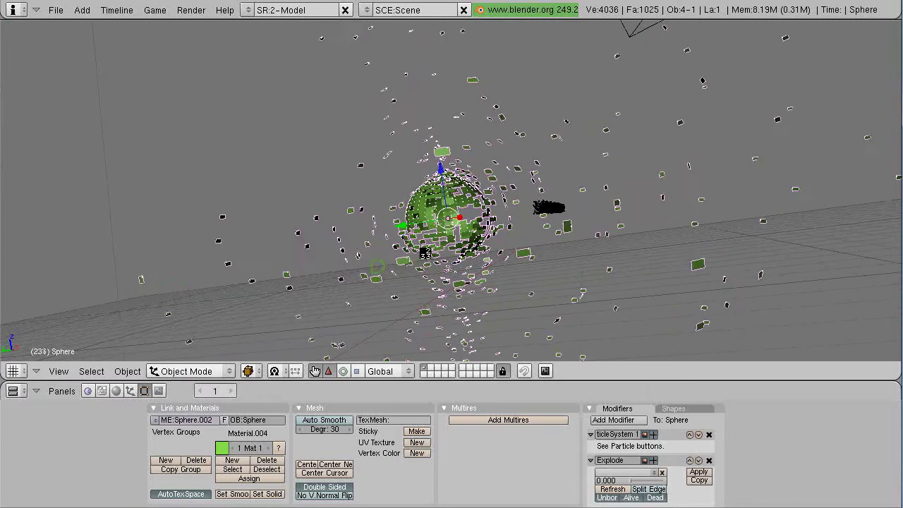
scroll(423, 259, down, 4)
middle_drag(478, 262, 476, 281)
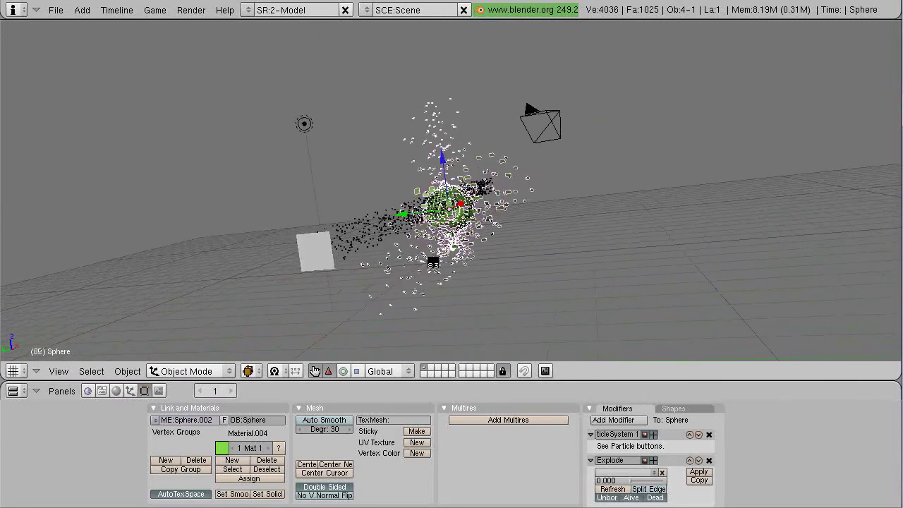
key(Escape)
Step: Raise the sphere along the Z axis above the particle stream's centre and preview the explosion up close
click(522, 155)
drag(442, 164, 438, 138)
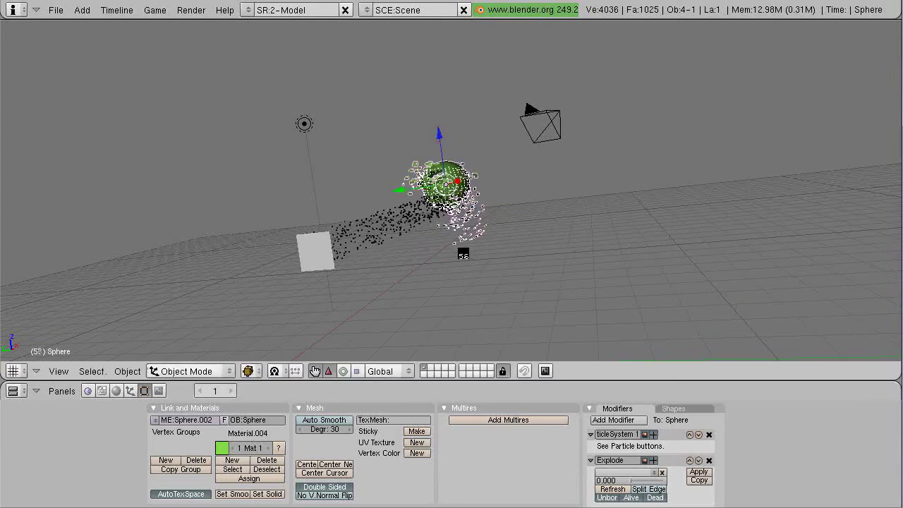
scroll(461, 254, up, 5)
middle_drag(459, 252, 414, 268)
key(Escape)
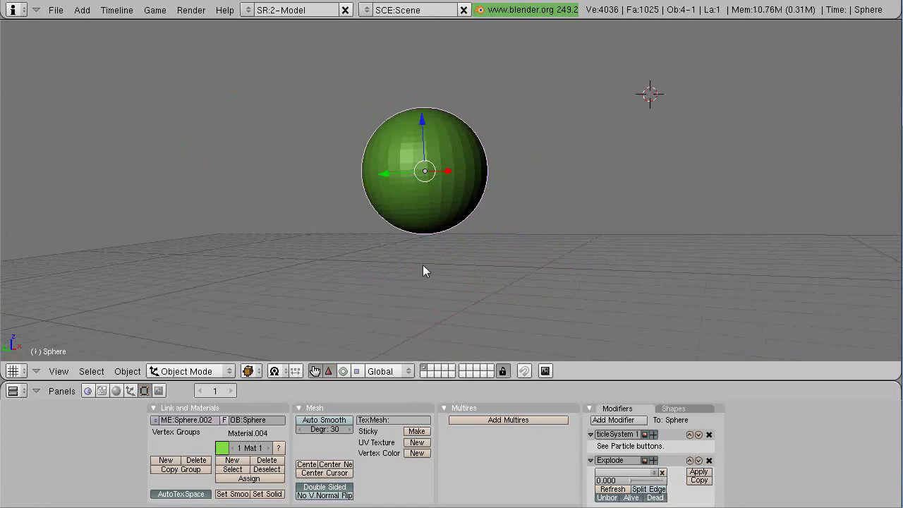
Step: Scale the emitter plane down to about 0.53 and preview the narrower particle stream striking the sphere
scroll(423, 266, down, 6)
right_click(296, 213)
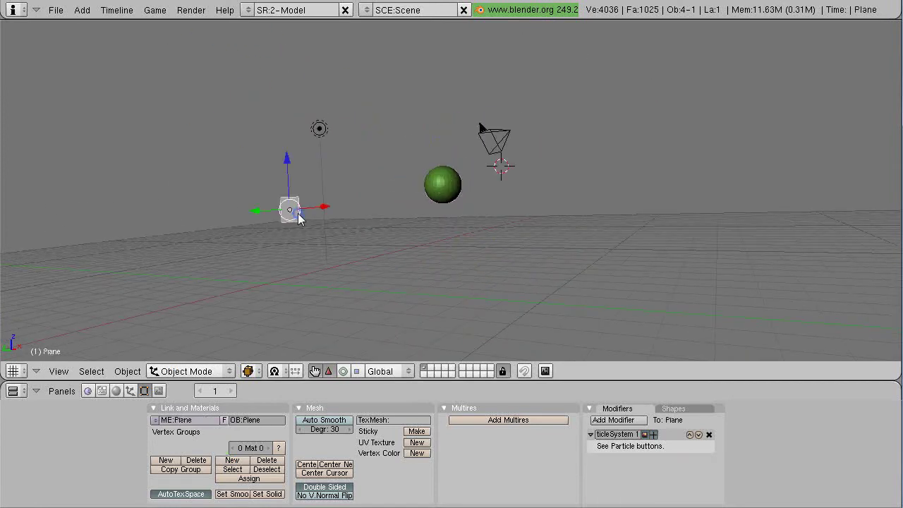
key(s)
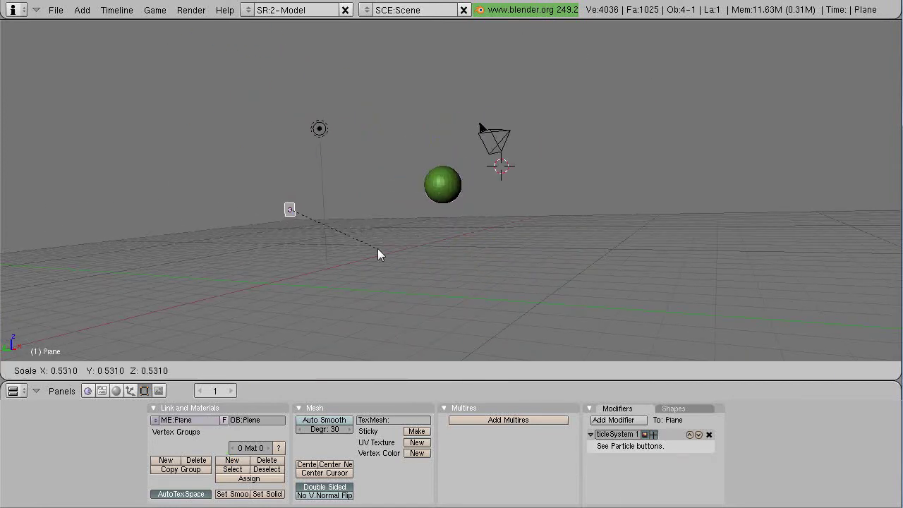
click(372, 252)
key(alt+a)
scroll(428, 205, up, 5)
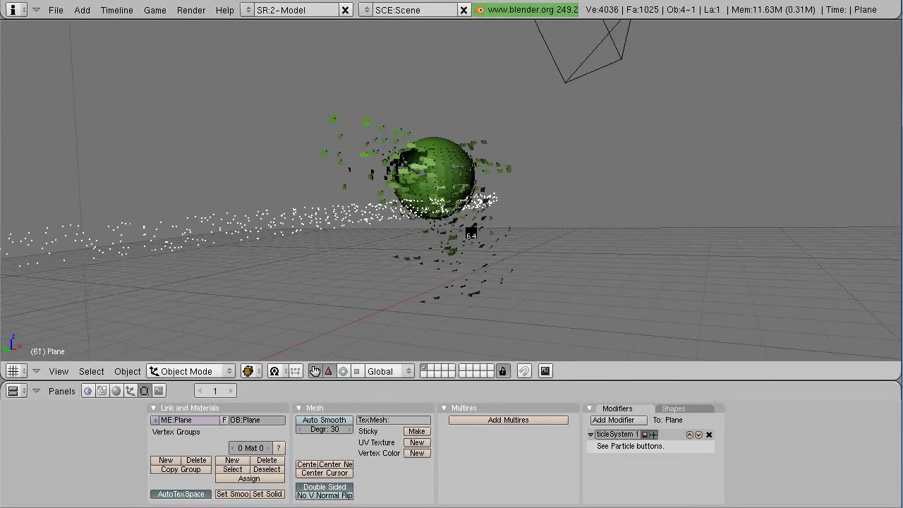
middle_drag(420, 219, 510, 201)
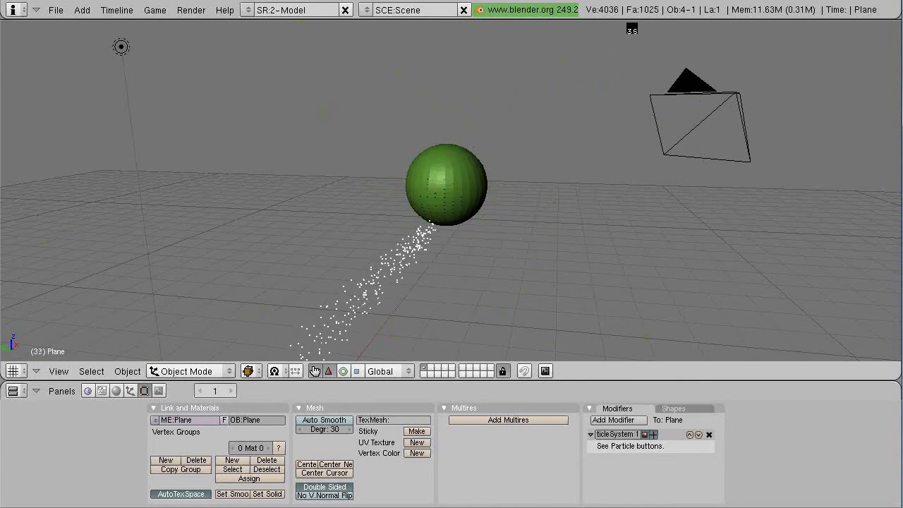
Step: Set the emitter plane's particle amount to 1025 and preview how the sphere breaks apart
click(591, 156)
key(Escape)
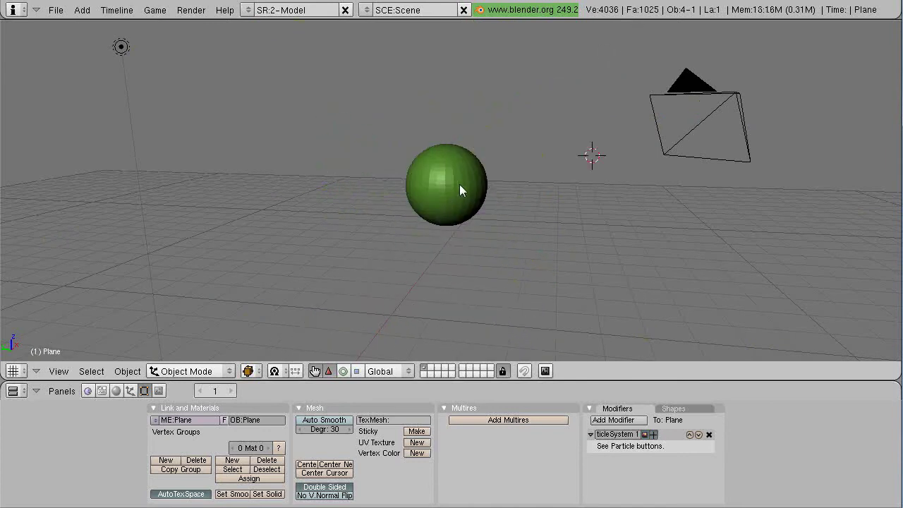
right_click(445, 190)
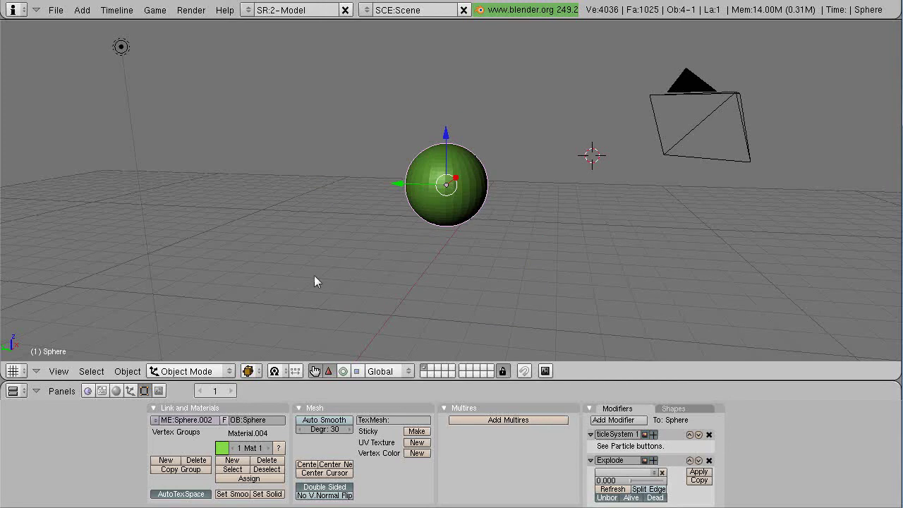
scroll(234, 309, down, 3)
right_click(326, 328)
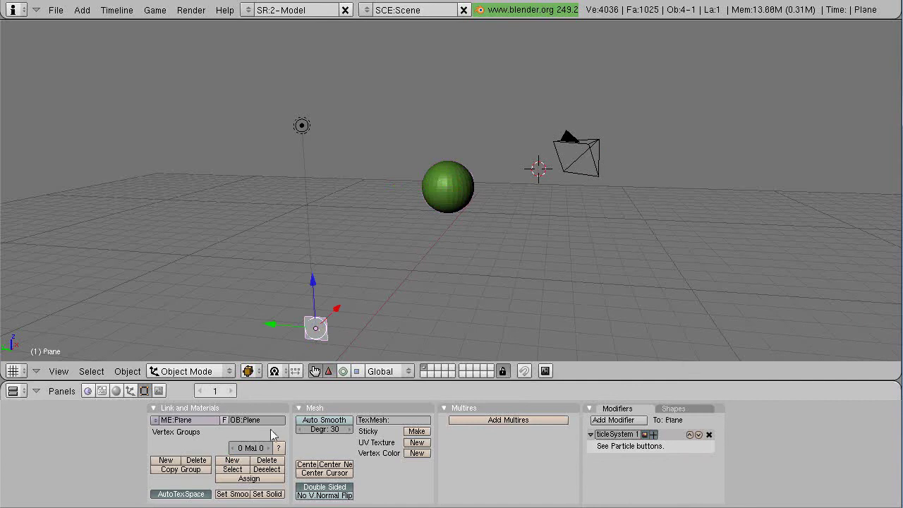
click(129, 391)
click(190, 453)
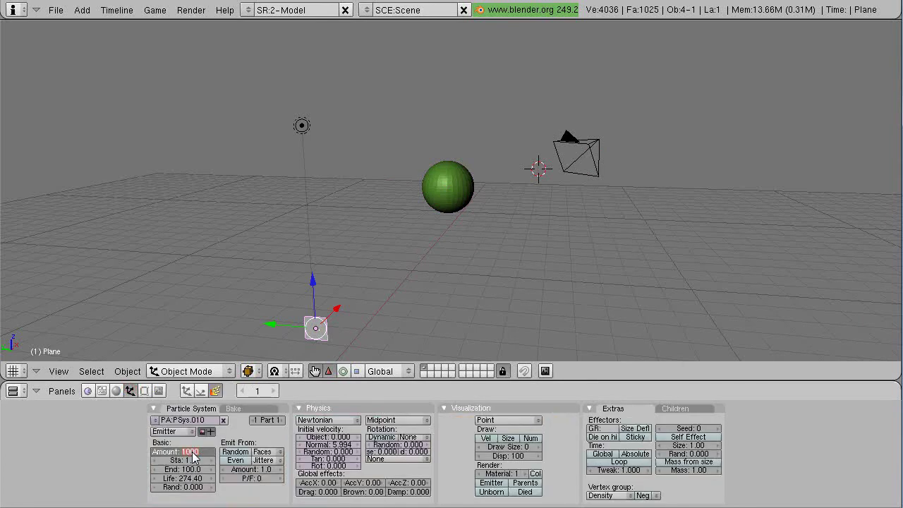
text(1025)
key(Return)
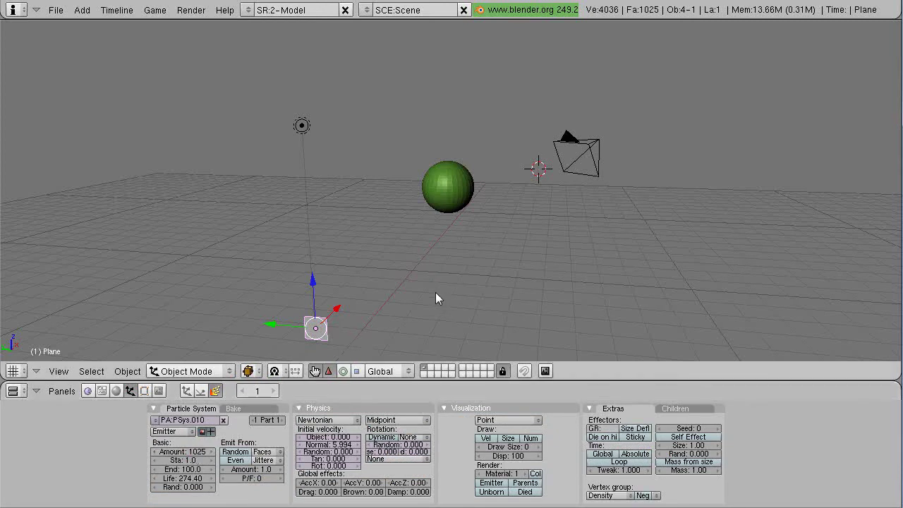
key(alt+a)
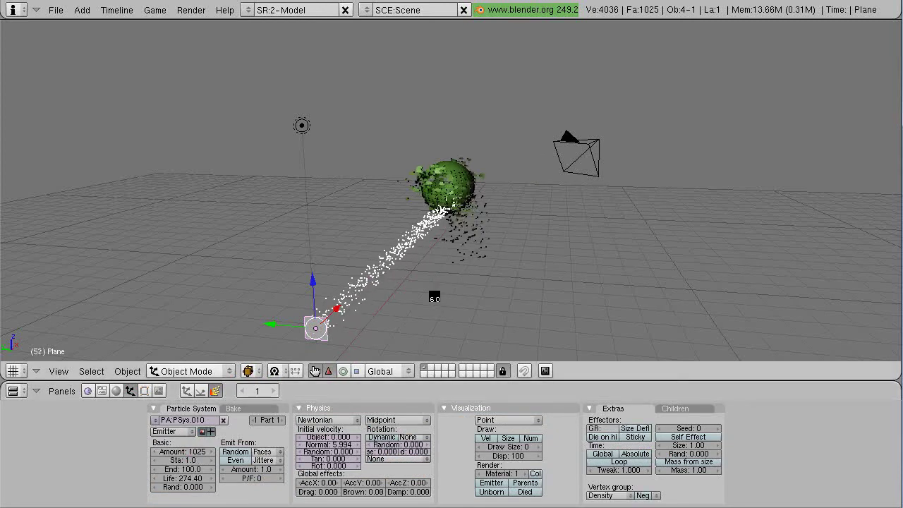
scroll(434, 298, up, 6)
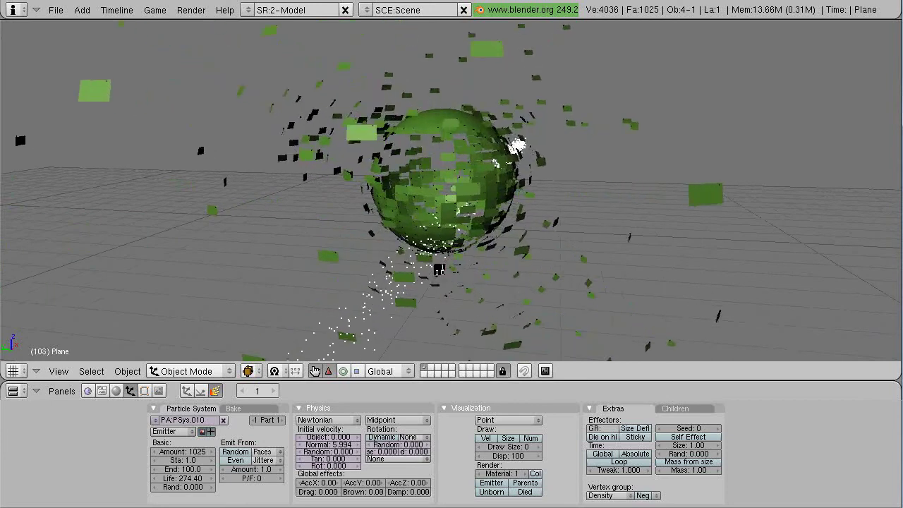
key(Escape)
Step: Scale the green sphere up to nearly three times its size and preview the particle impact from several angles
right_click(452, 194)
key(s)
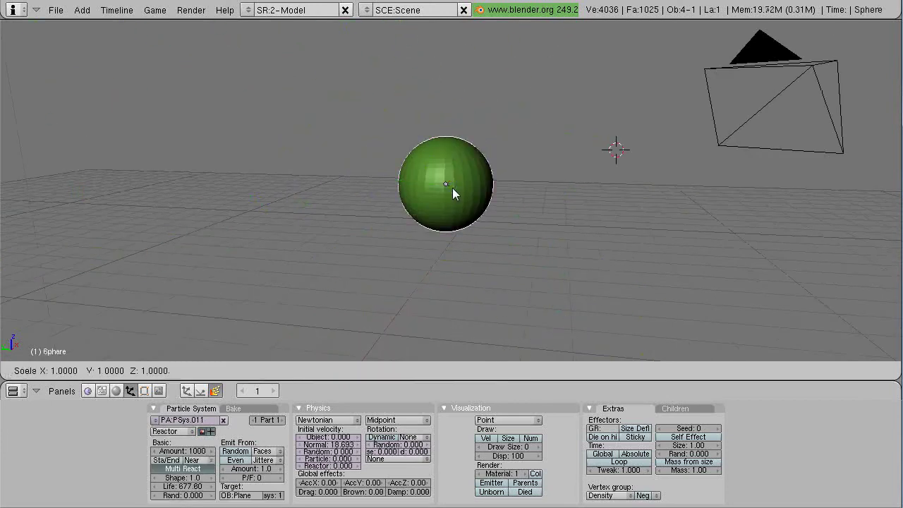
click(464, 194)
scroll(493, 255, down, 3)
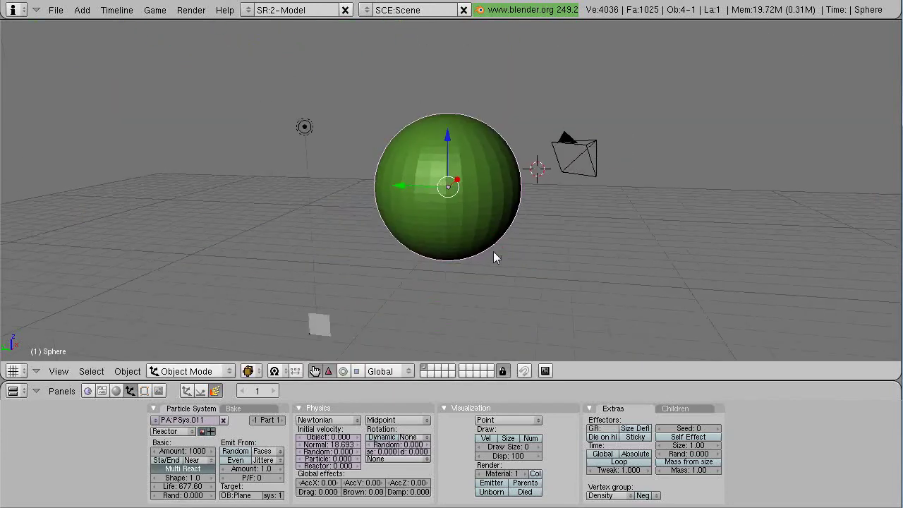
key(alt+a)
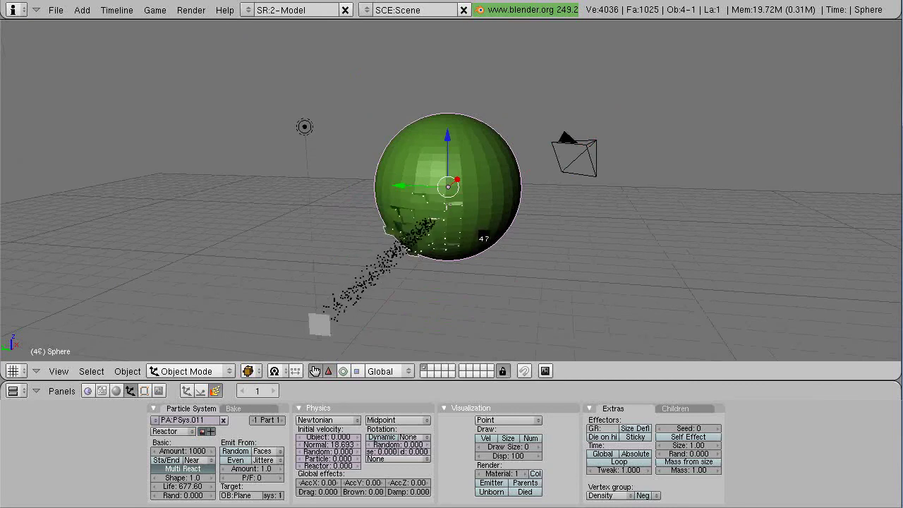
scroll(452, 250, up, 3)
middle_drag(440, 263, 424, 237)
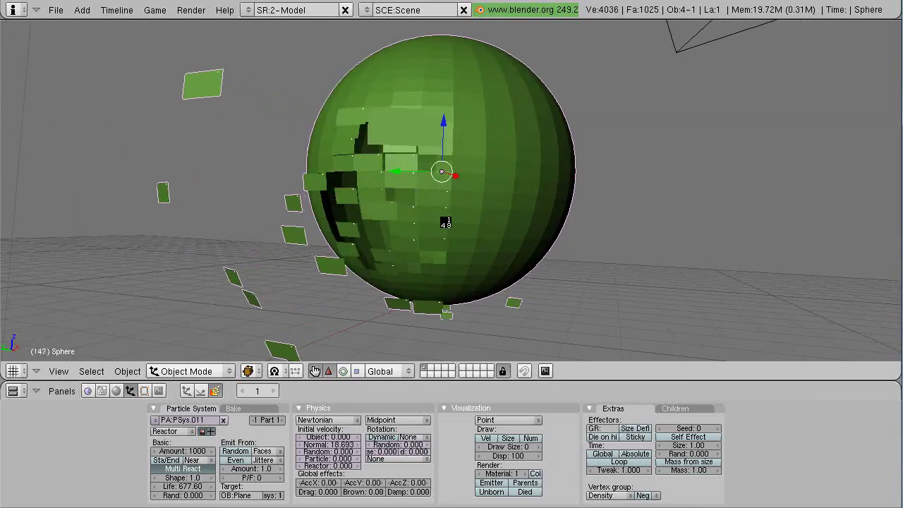
scroll(508, 260, down, 3)
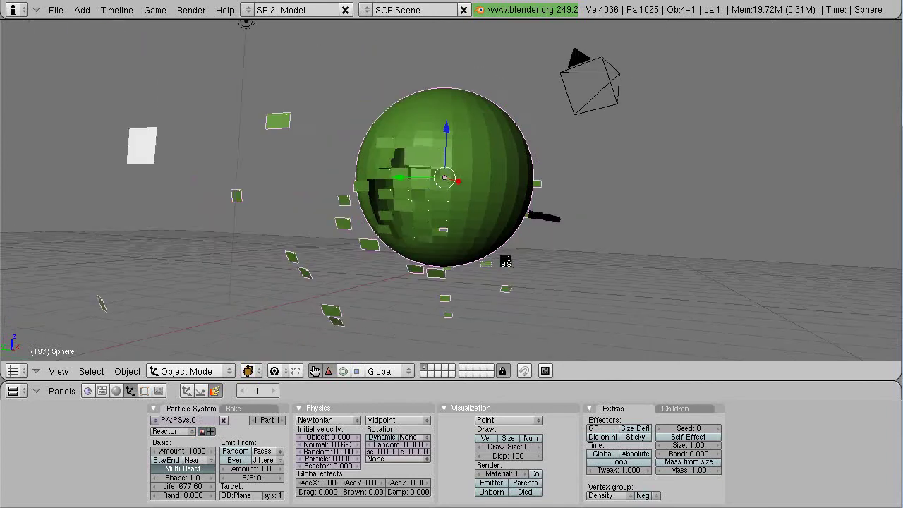
middle_drag(506, 262, 450, 268)
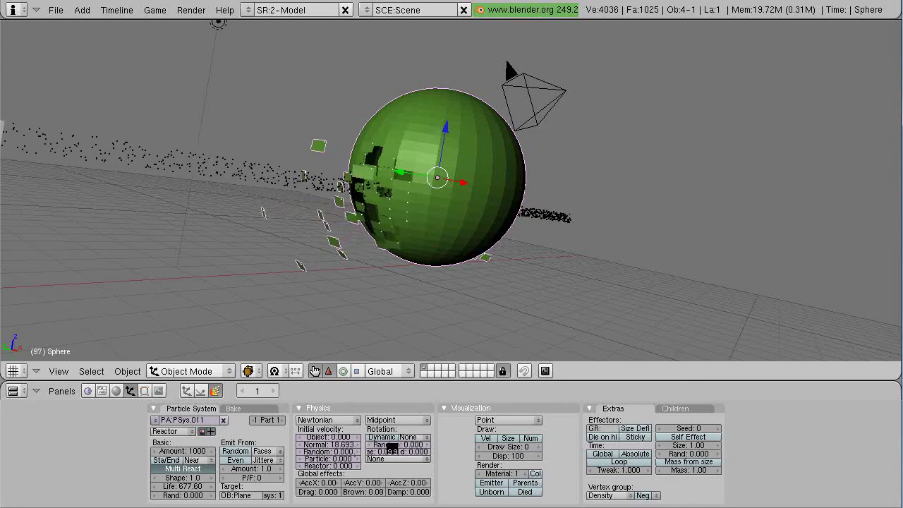
key(Escape)
Step: Set the sphere's reactor particles to random rotation 0.104 and initial Particle velocity 0.059, and preview the explosion
drag(398, 446, 425, 450)
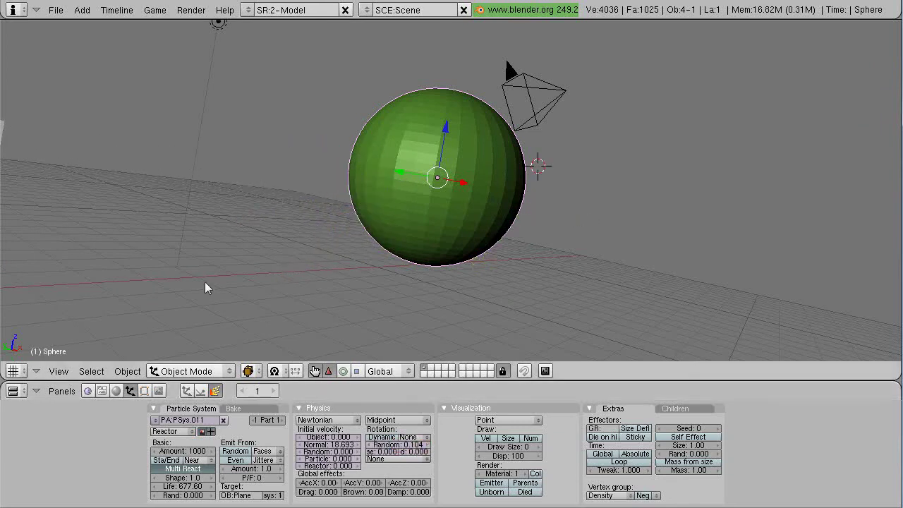
drag(305, 460, 319, 462)
key(alt+a)
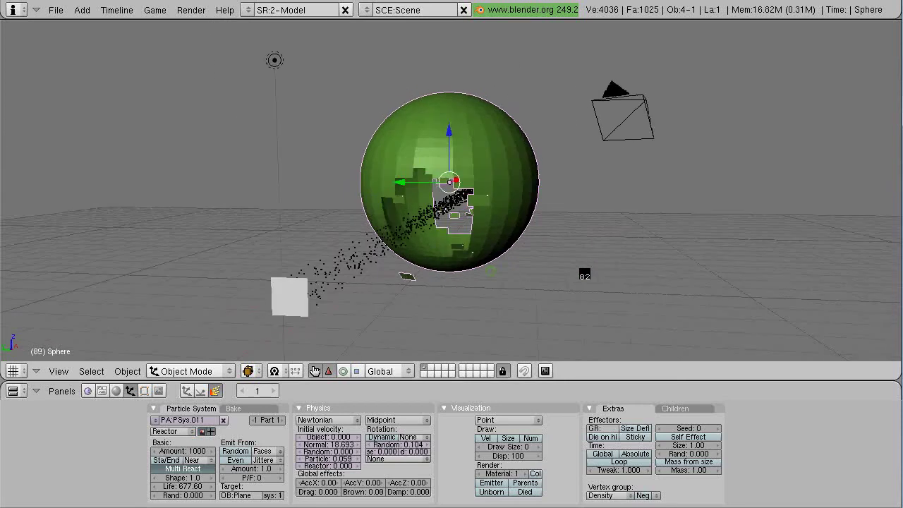
middle_drag(584, 274, 386, 245)
scroll(564, 262, down, 3)
scroll(473, 232, down, 3)
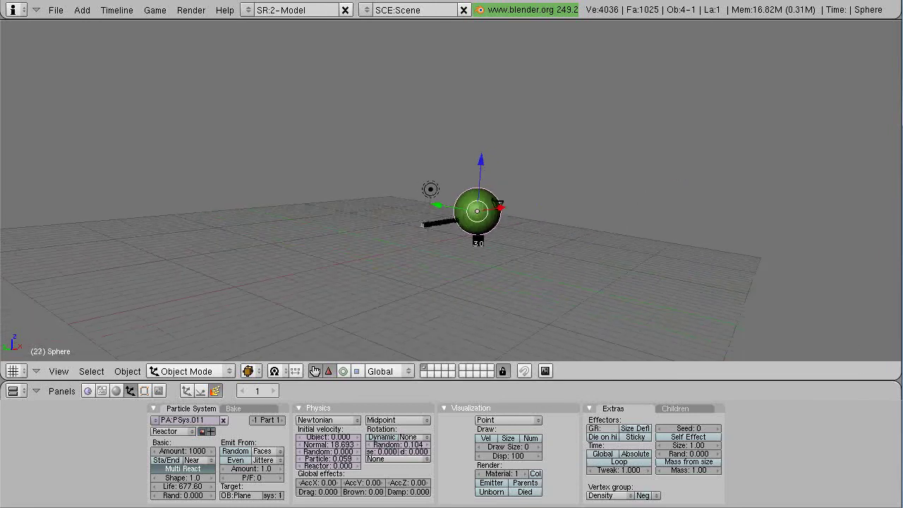
key(Escape)
scroll(476, 242, up, 4)
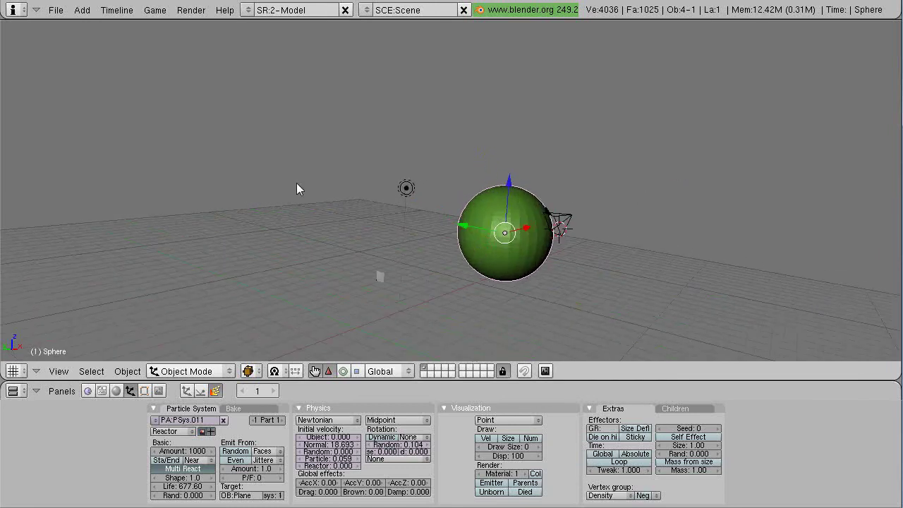
middle_drag(387, 183, 486, 209)
middle_drag(549, 263, 557, 214)
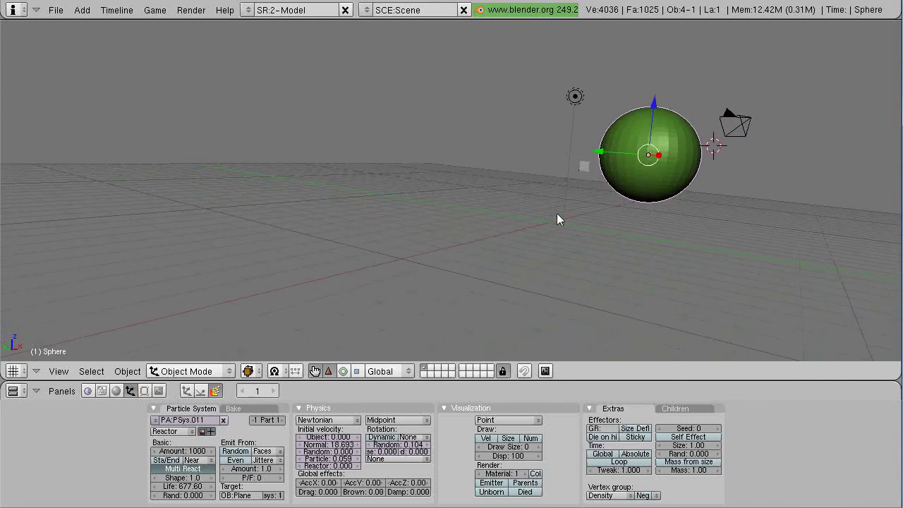
middle_drag(267, 203, 215, 202)
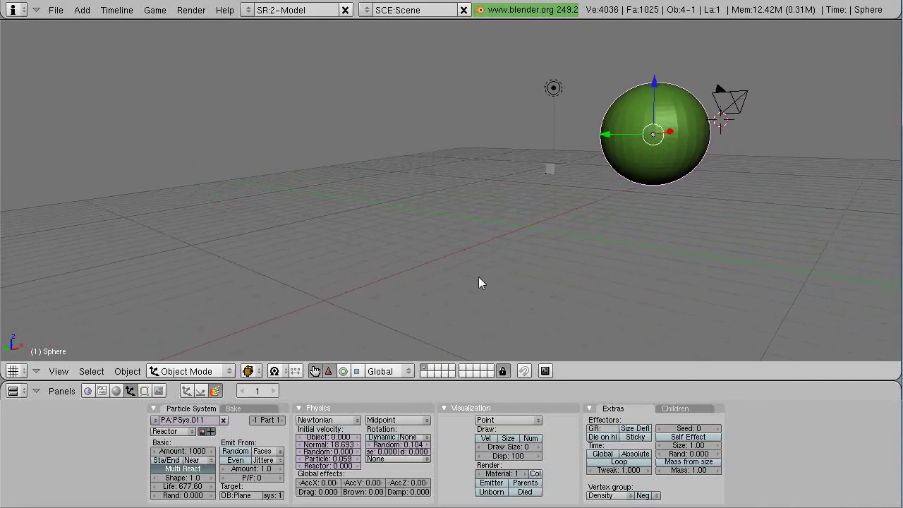
middle_drag(549, 313, 597, 269)
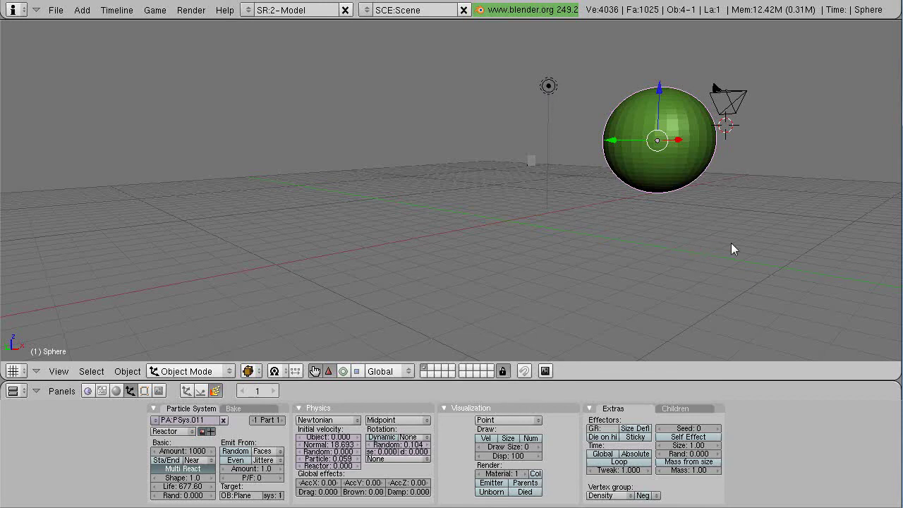
scroll(590, 255, down, 2)
scroll(591, 255, up, 2)
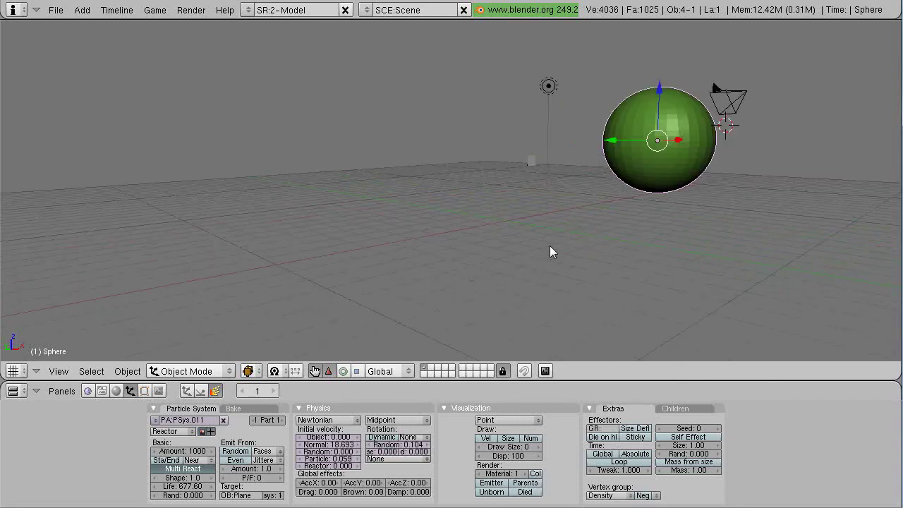